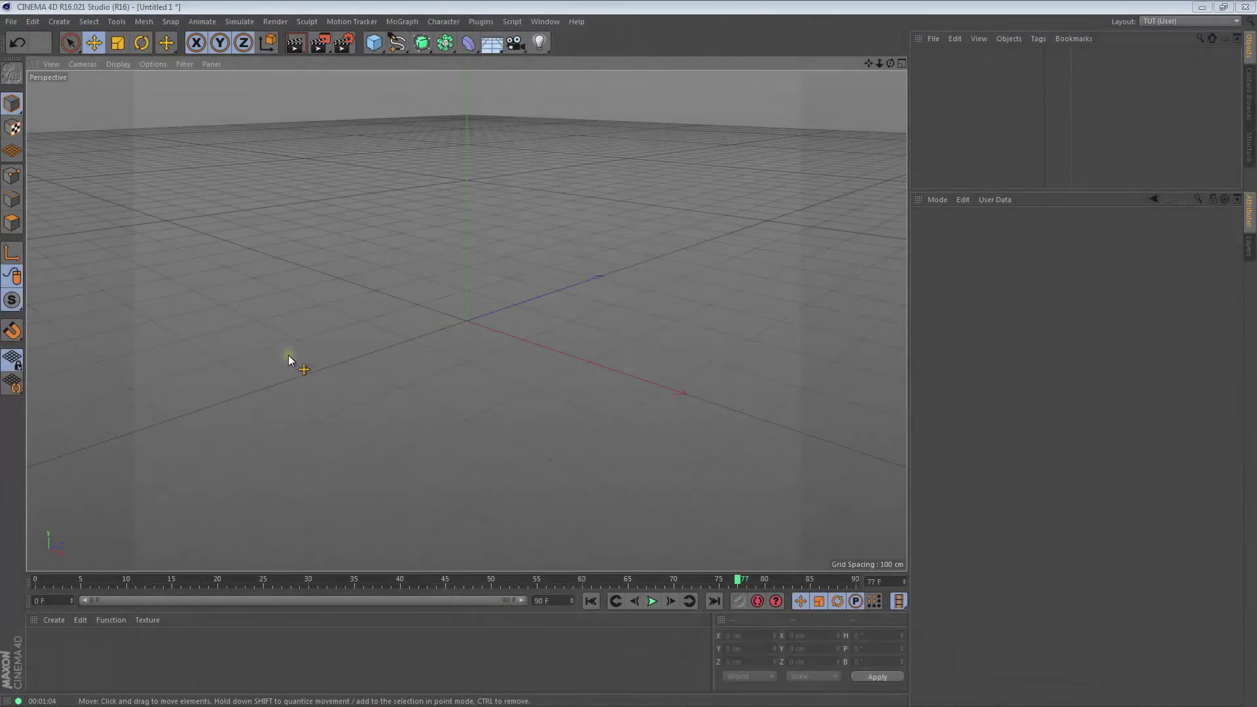
Create a PyroCluster - VolumeTracer material in the Material Manager.
left_click(54, 620)
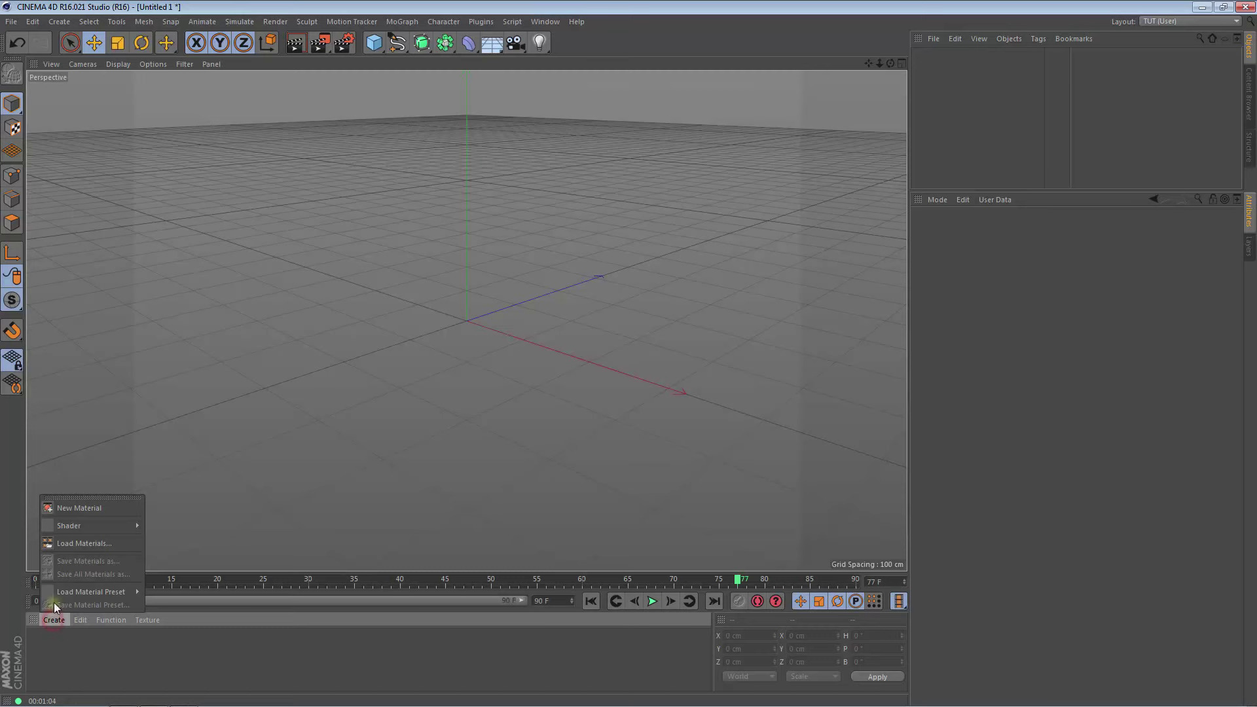
mouse_move(88, 526)
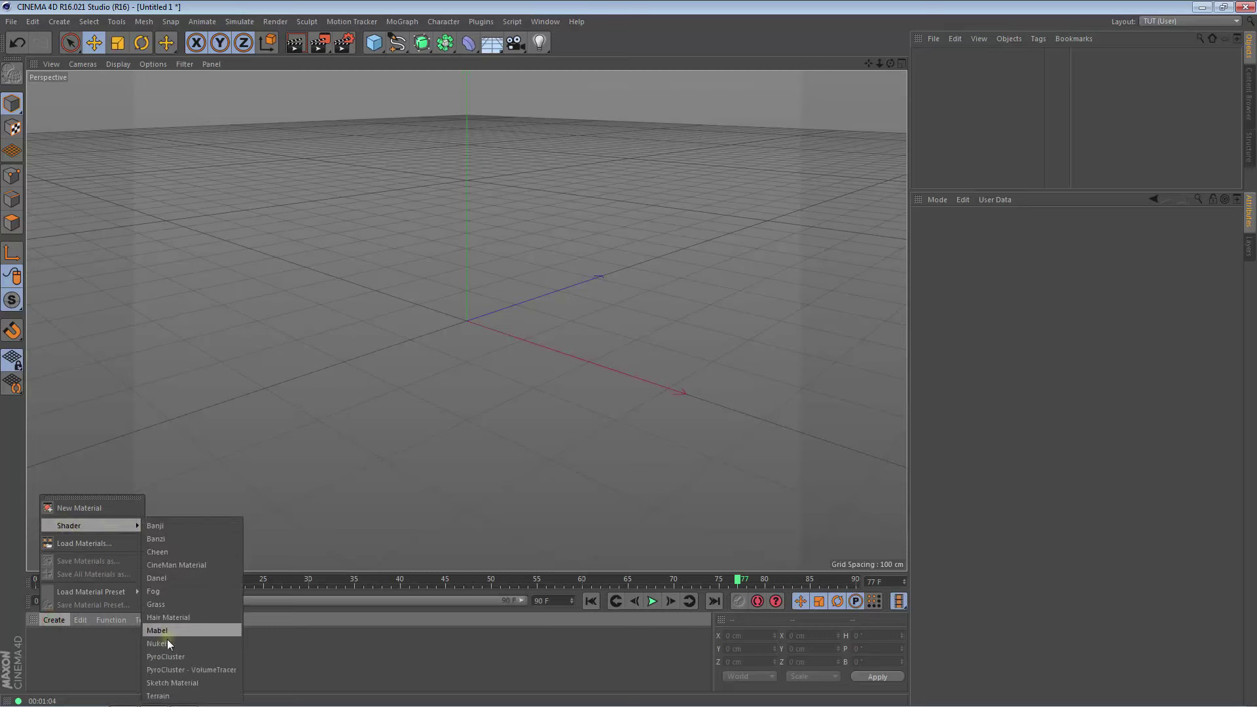
left_click(179, 669)
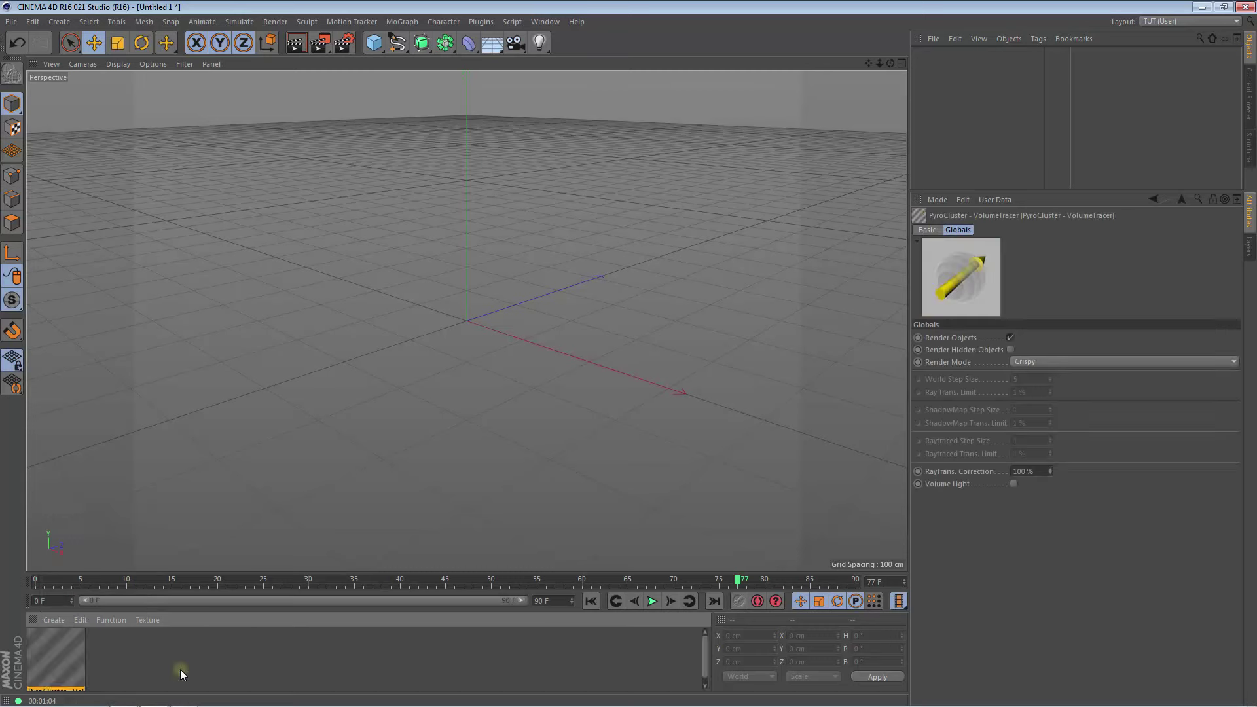
Add an Environment object and apply the PyroCluster - VolumeTracer material to it.
left_click(495, 44)
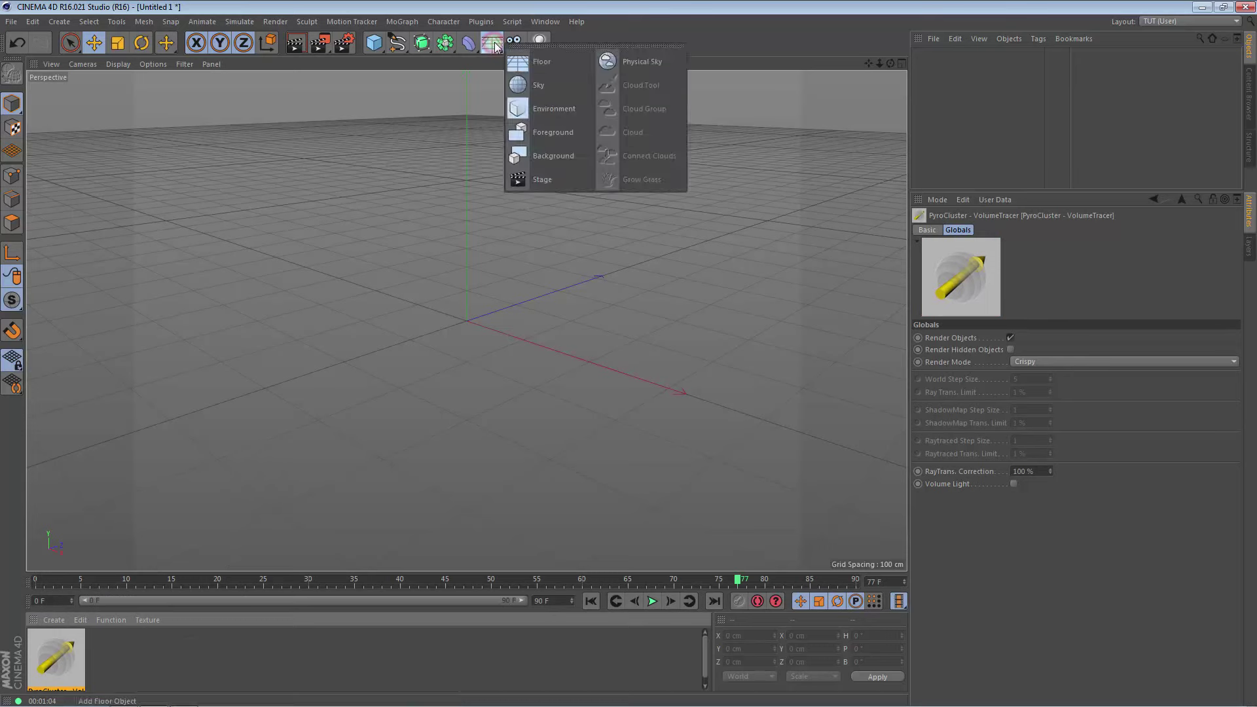
left_click(551, 111)
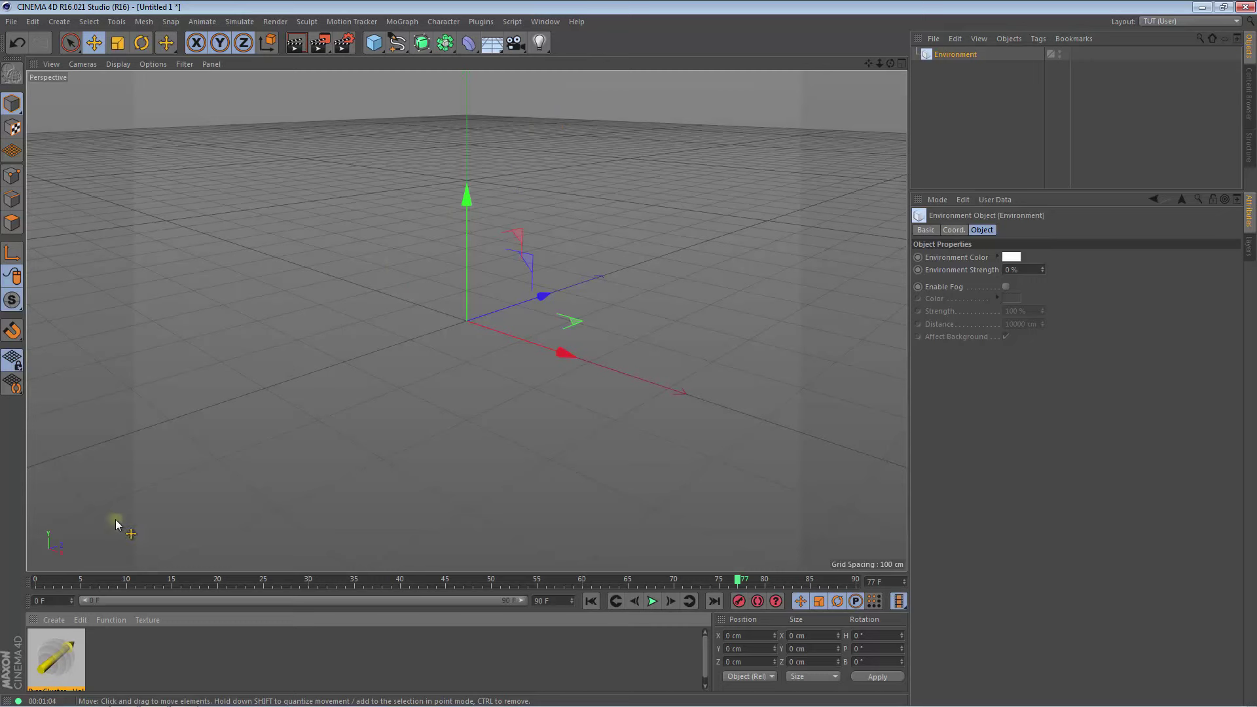
left_click_drag(54, 658, 955, 58)
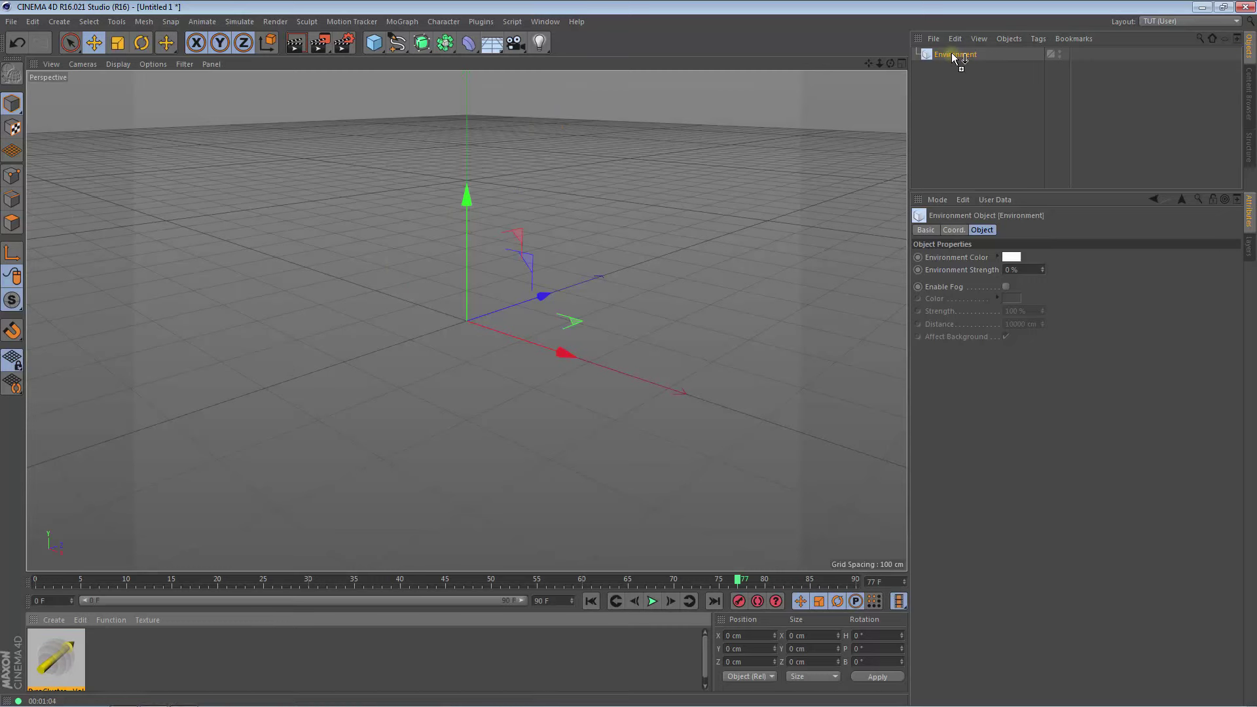
left_click_drag(952, 54, 953, 55)
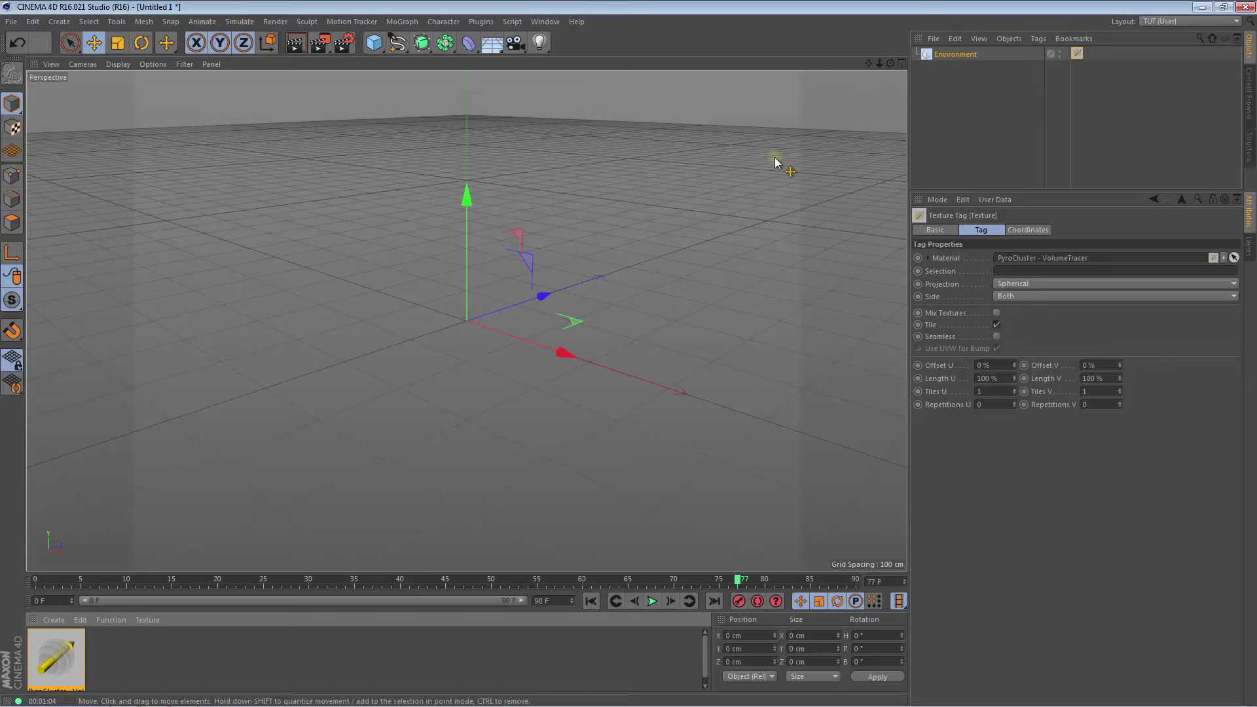
Add a particle Emitter to the scene.
left_click(239, 22)
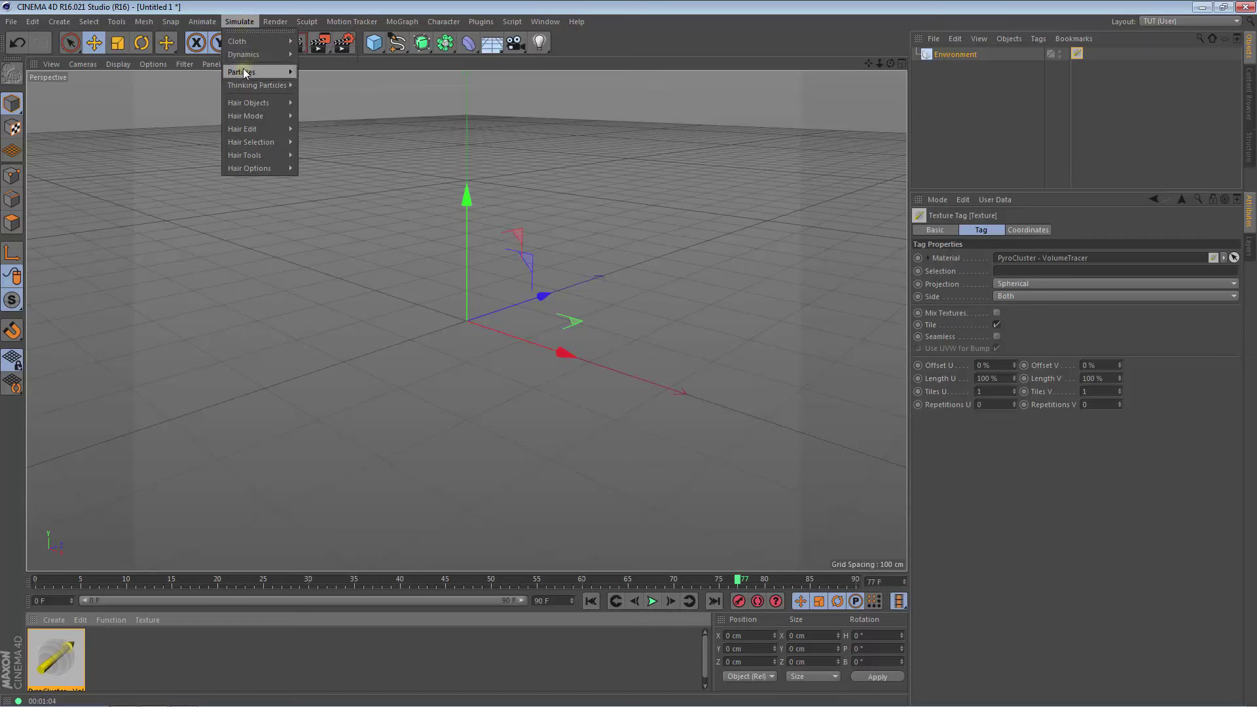
mouse_move(241, 72)
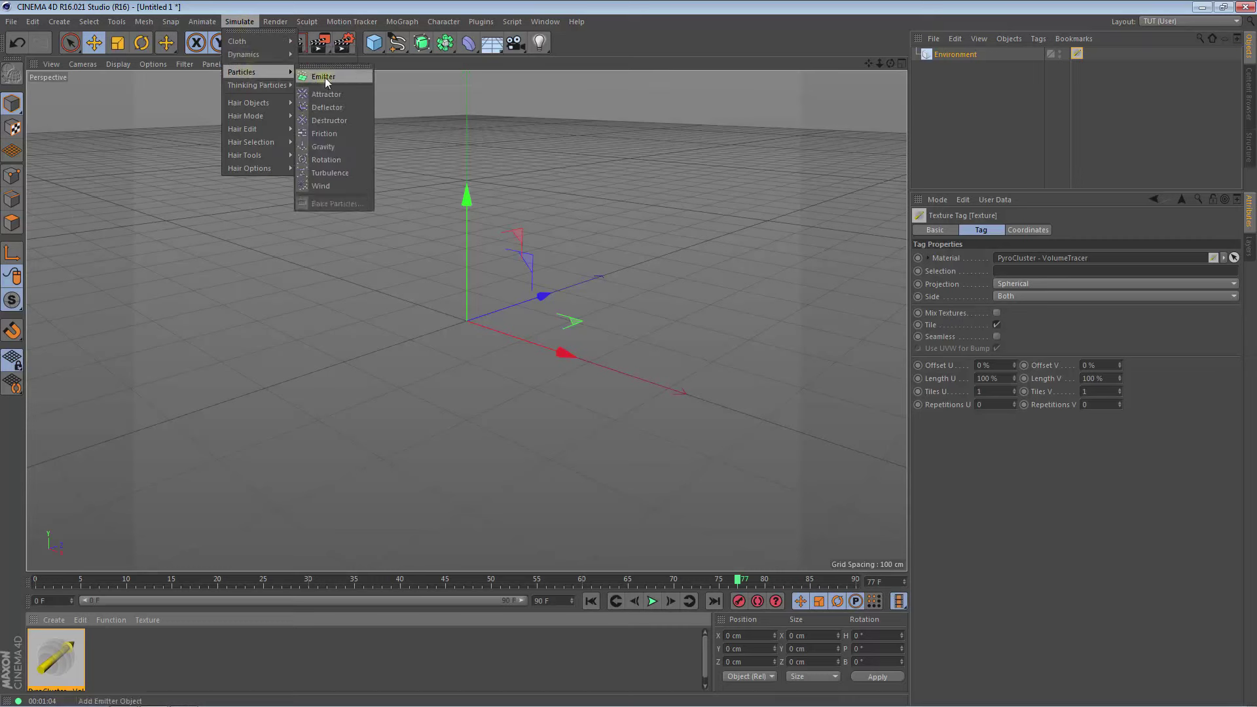
left_click(325, 77)
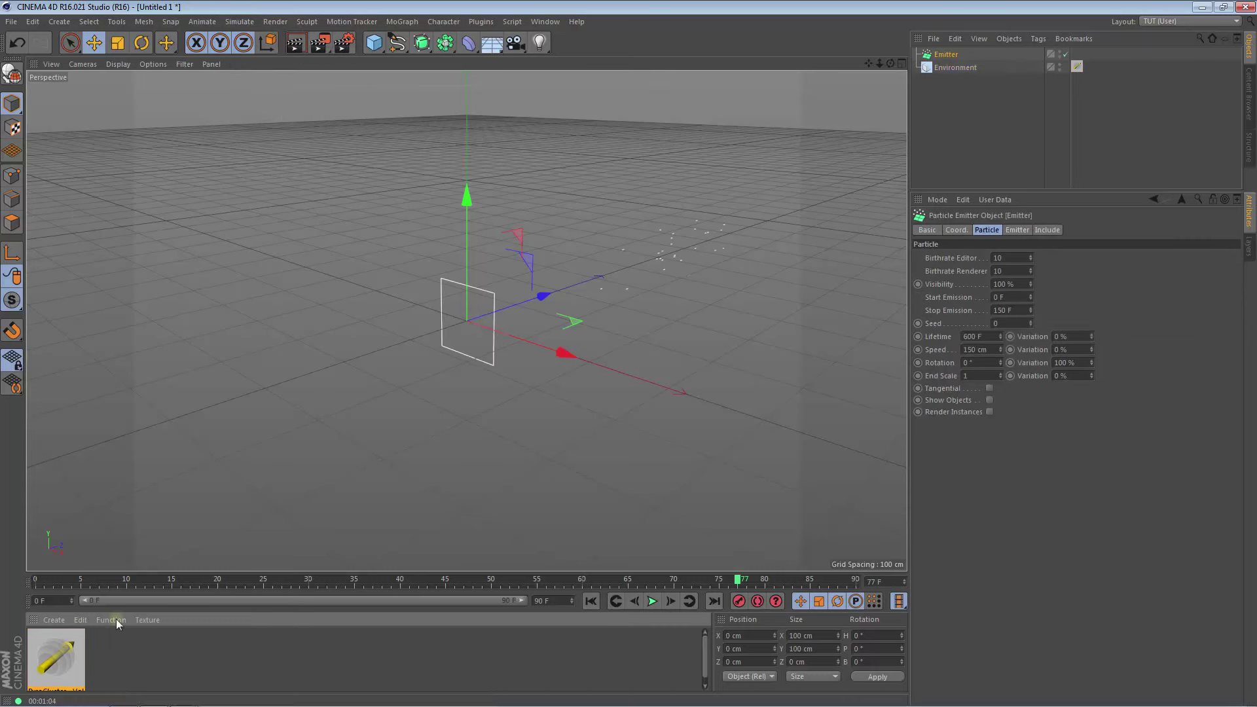
left_click(55, 619)
mouse_move(68, 525)
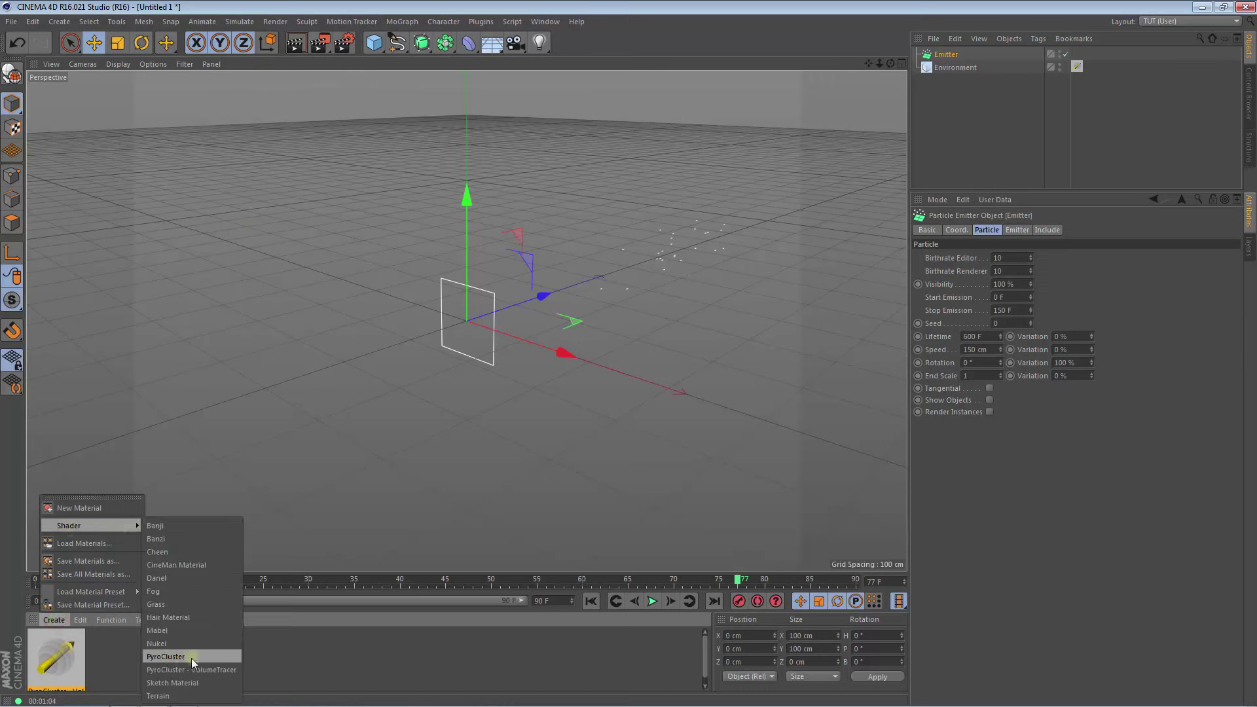
Create a PyroCluster material and attach it to the Emitter as a texture tag.
left_click(166, 657)
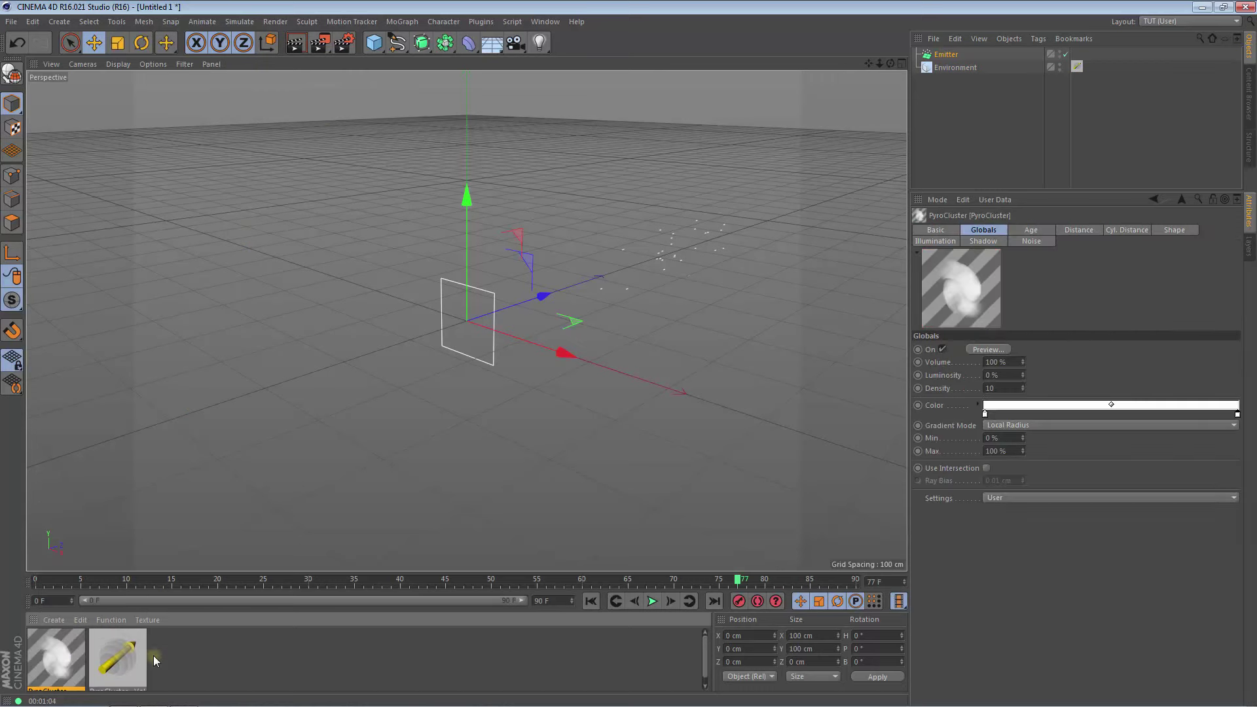
mouse_move(55, 657)
left_mouse_down()
mouse_move(839, 150)
mouse_move(949, 57)
left_mouse_up()
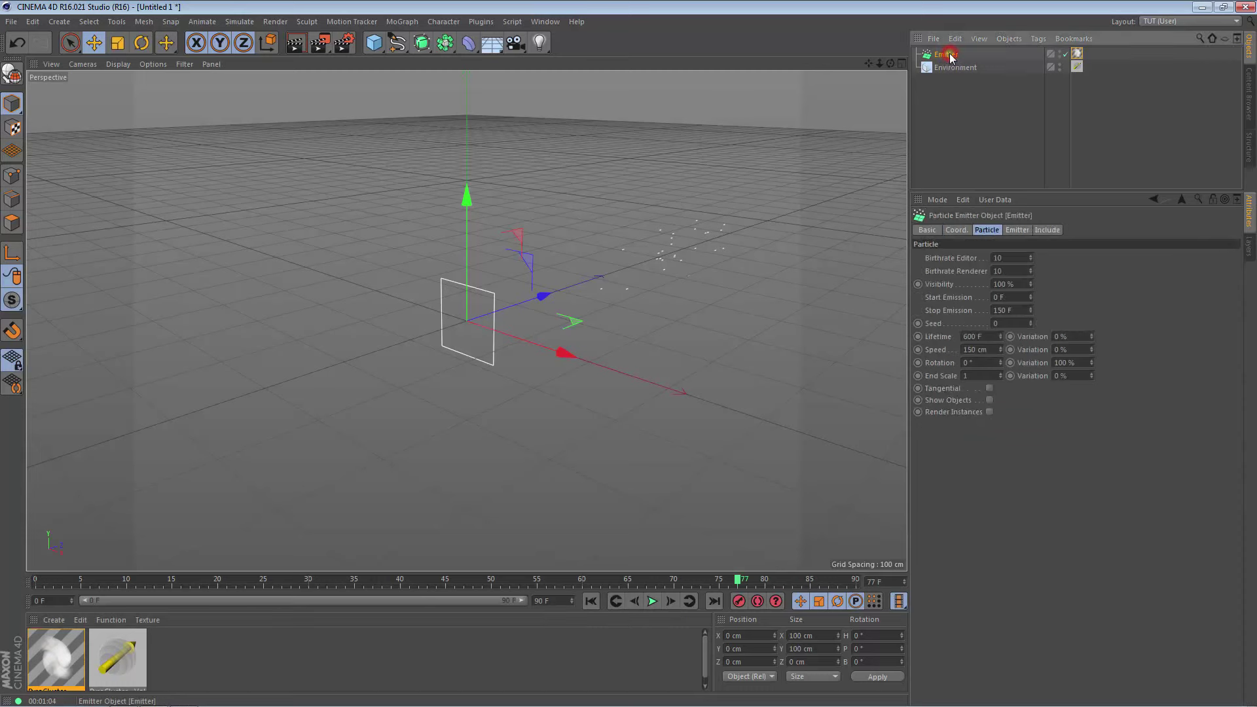
Rotate the Emitter to 90° pitch so it points upward.
left_click(591, 601)
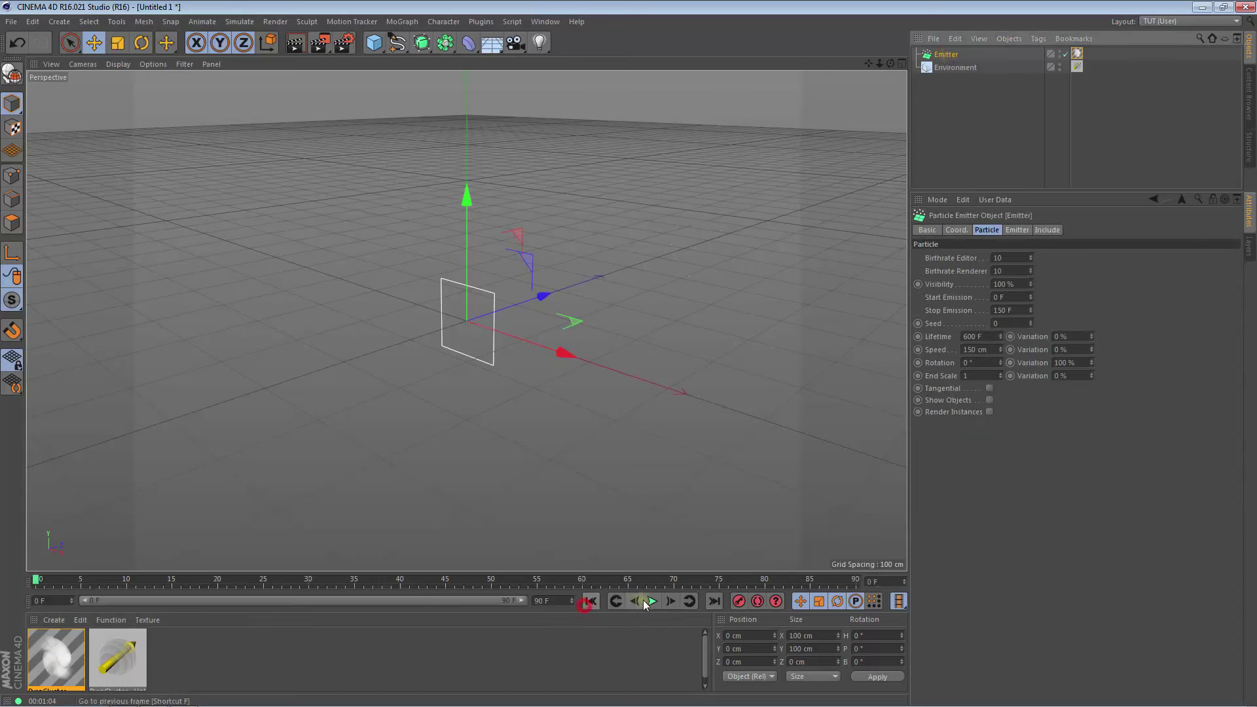
left_click(651, 601)
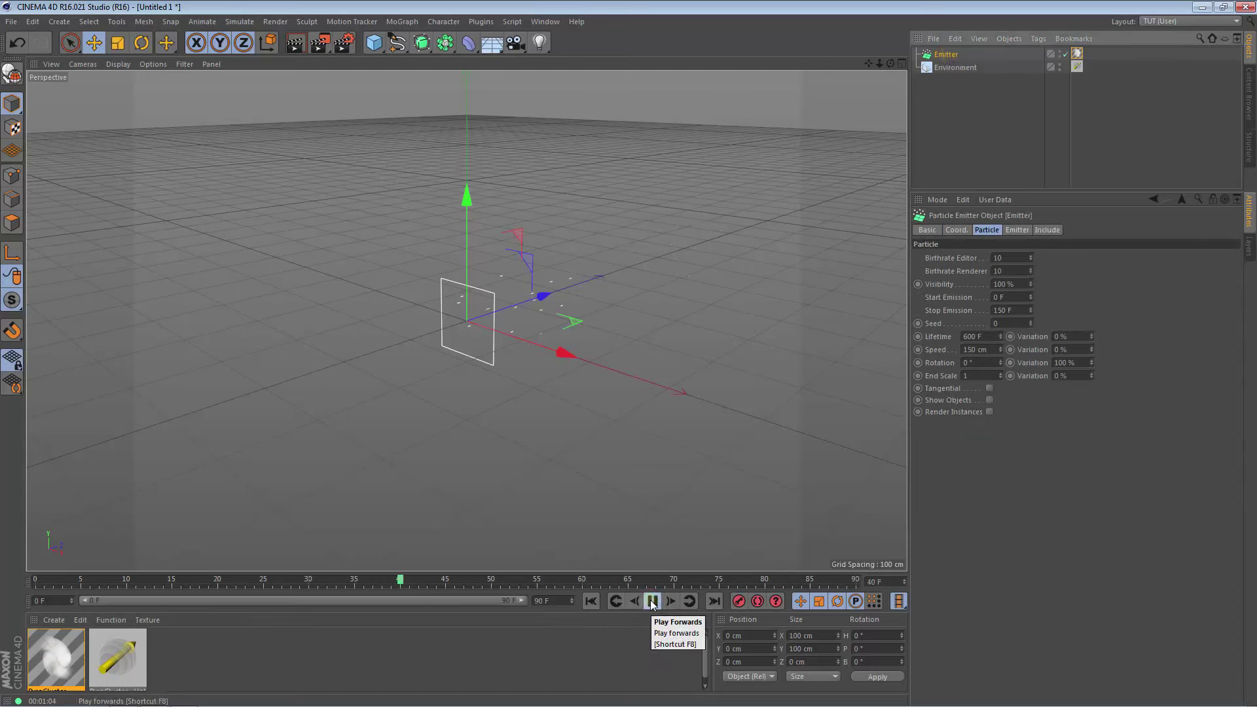
left_click(944, 55)
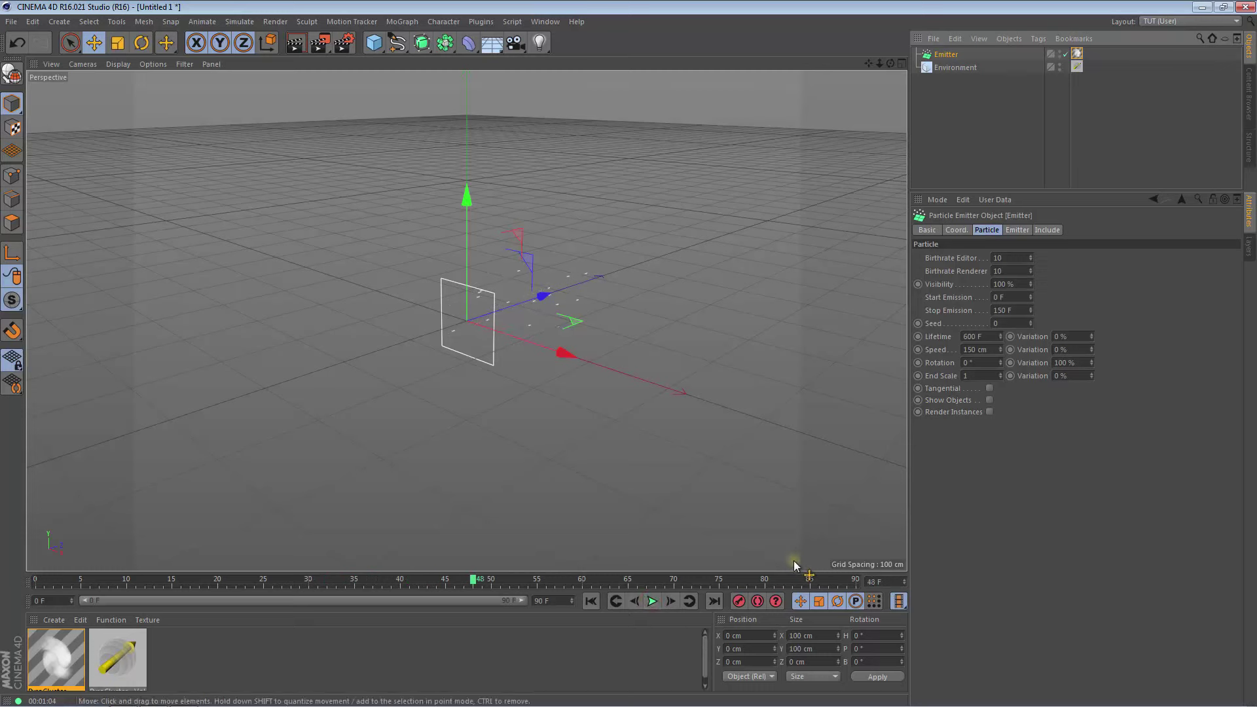
left_click(863, 649)
type("90")
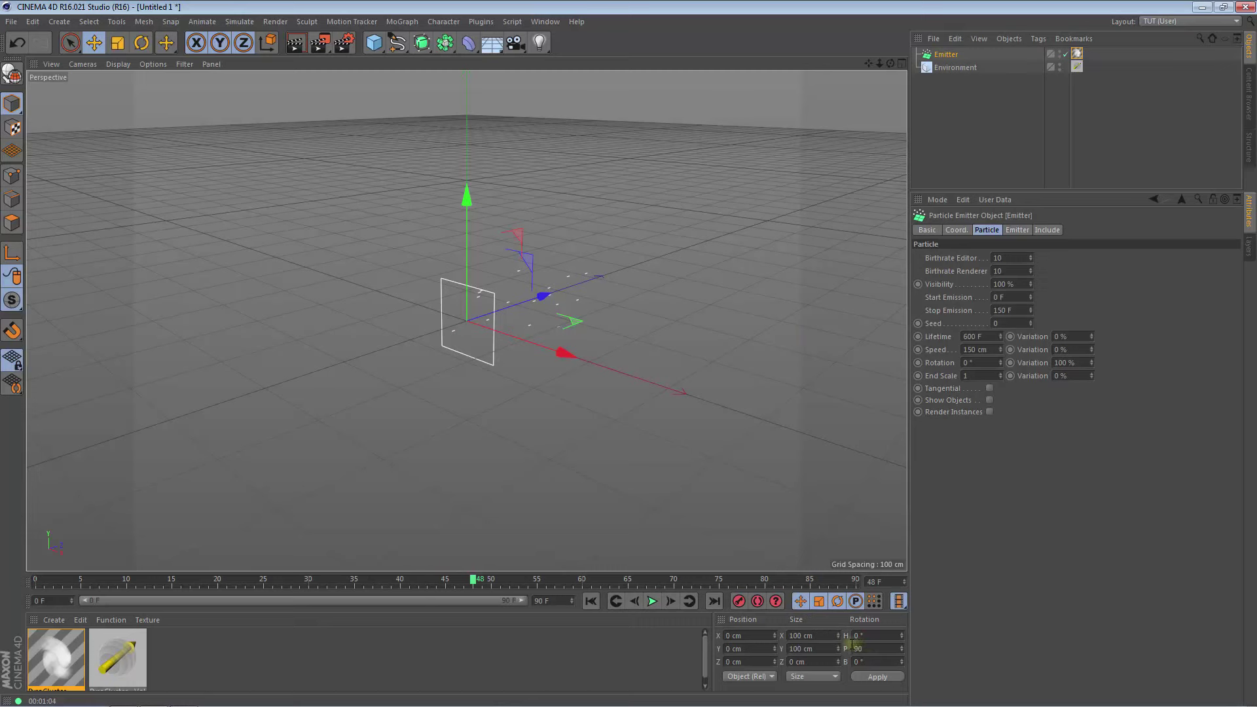
left_click(877, 678)
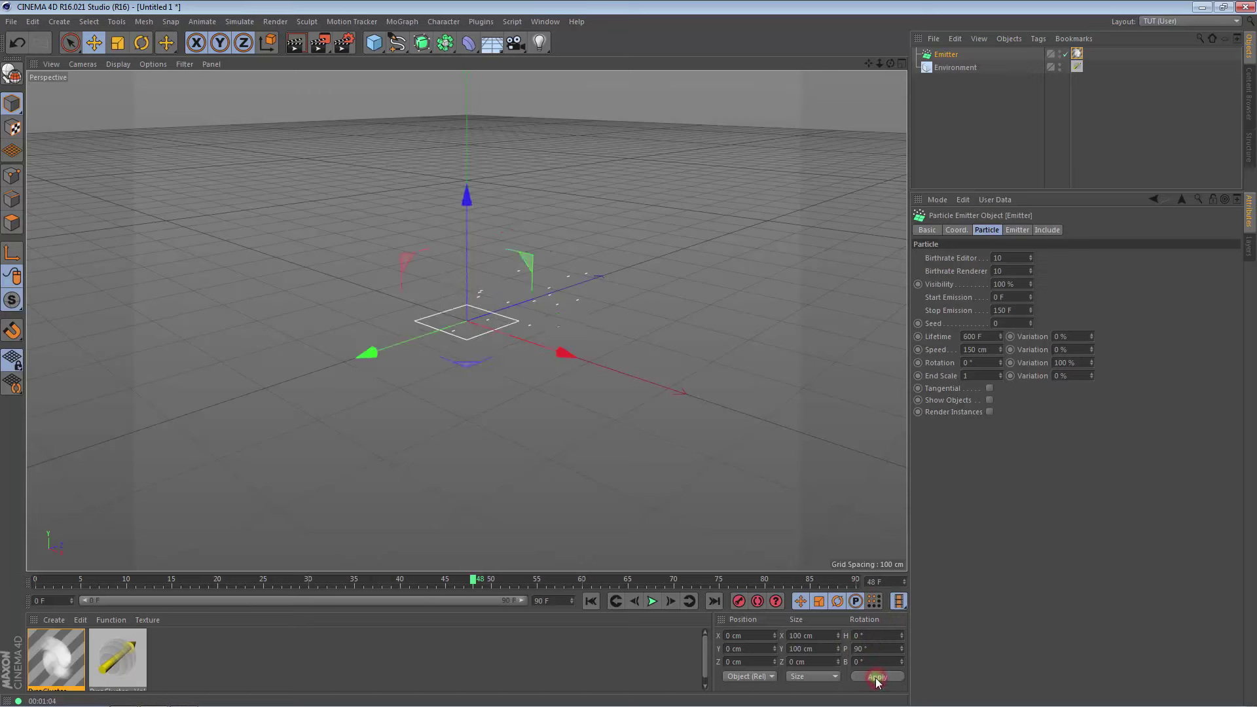
Play the animation from the start and stop at frame 37 to watch the particles rise.
left_click(590, 601)
left_click(653, 602)
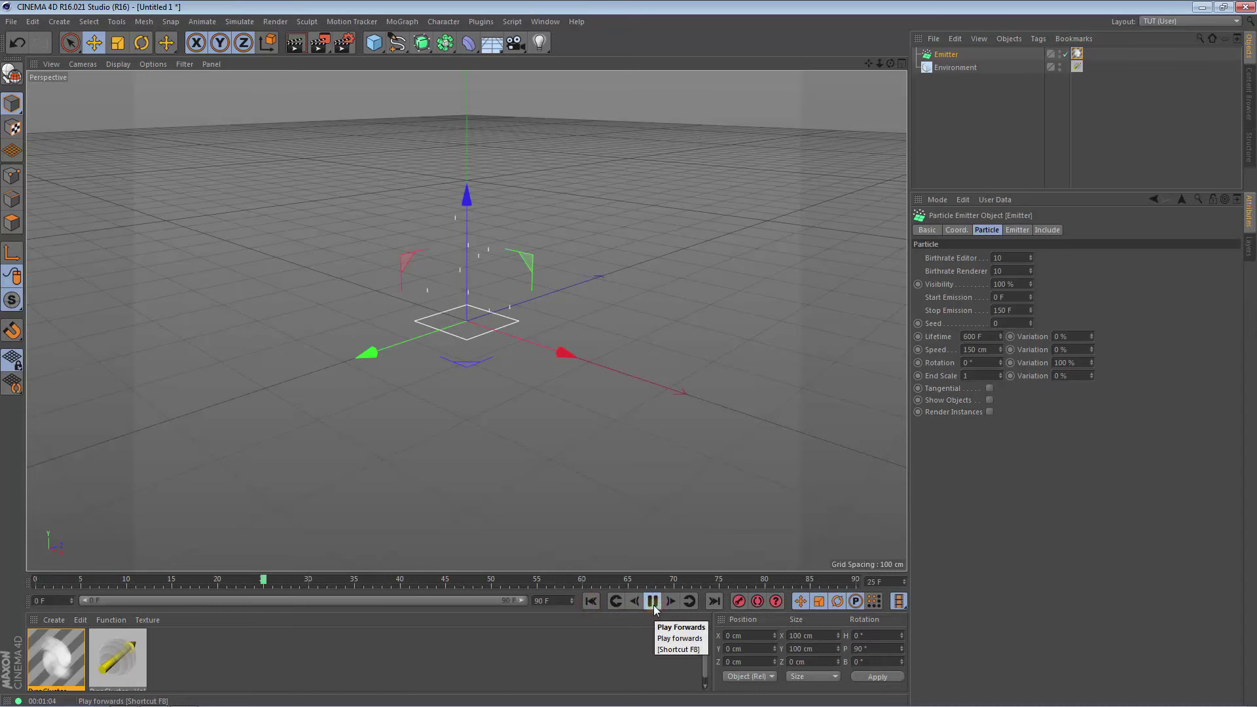
left_click(653, 604)
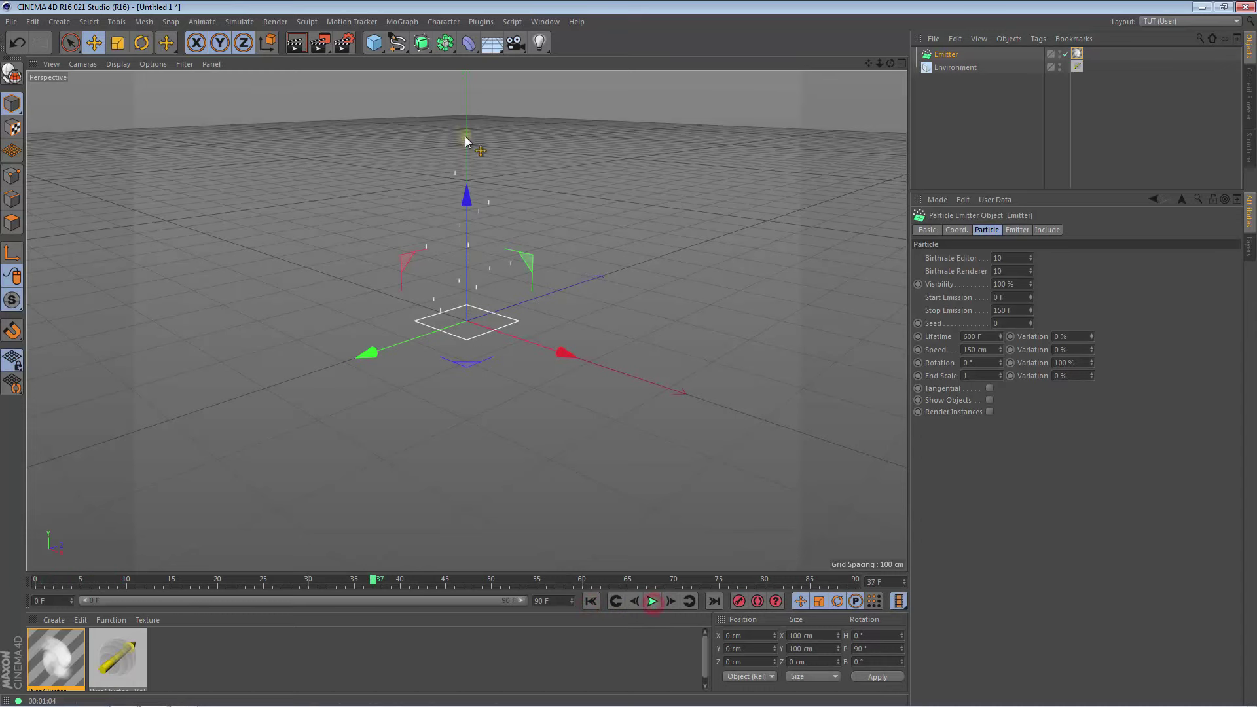
Render a preview of the white smoke at frame 37 and open the PyroCluster material's settings.
left_click(295, 45)
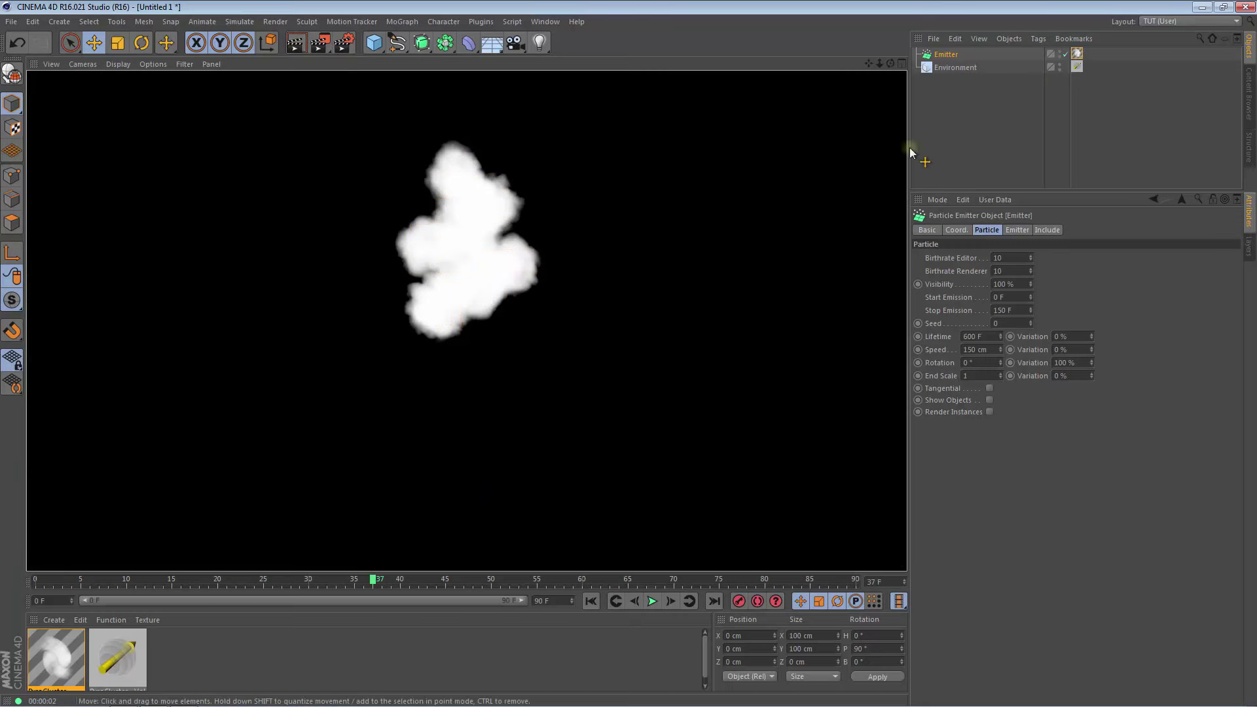
double_click(1077, 54)
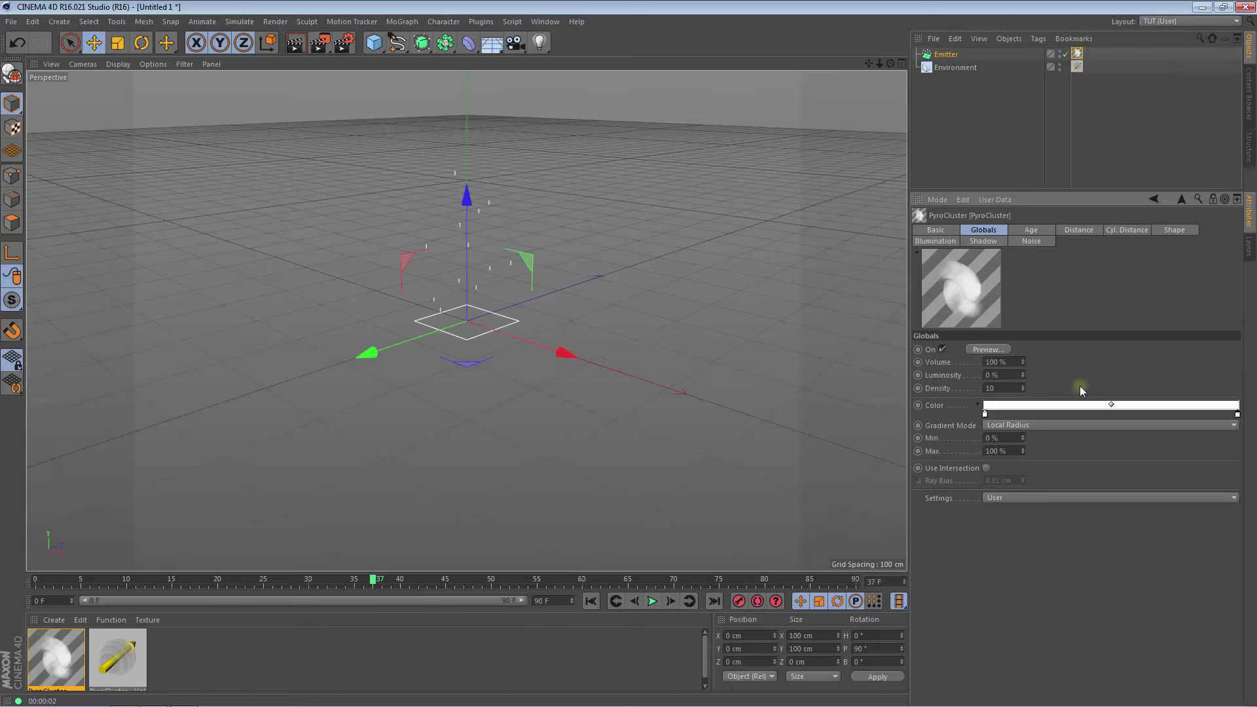
Apply the Volcano preset to the PyroCluster material and render the resulting beige cloud.
left_click(1035, 497)
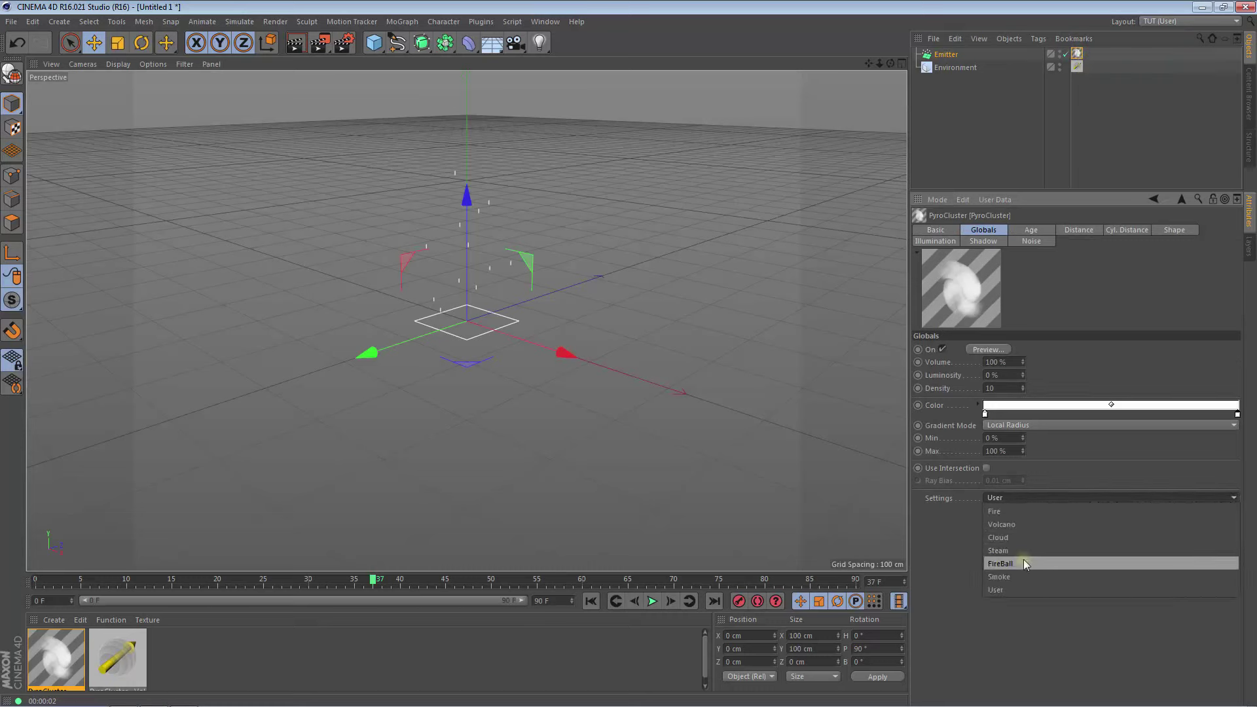
left_click(1022, 524)
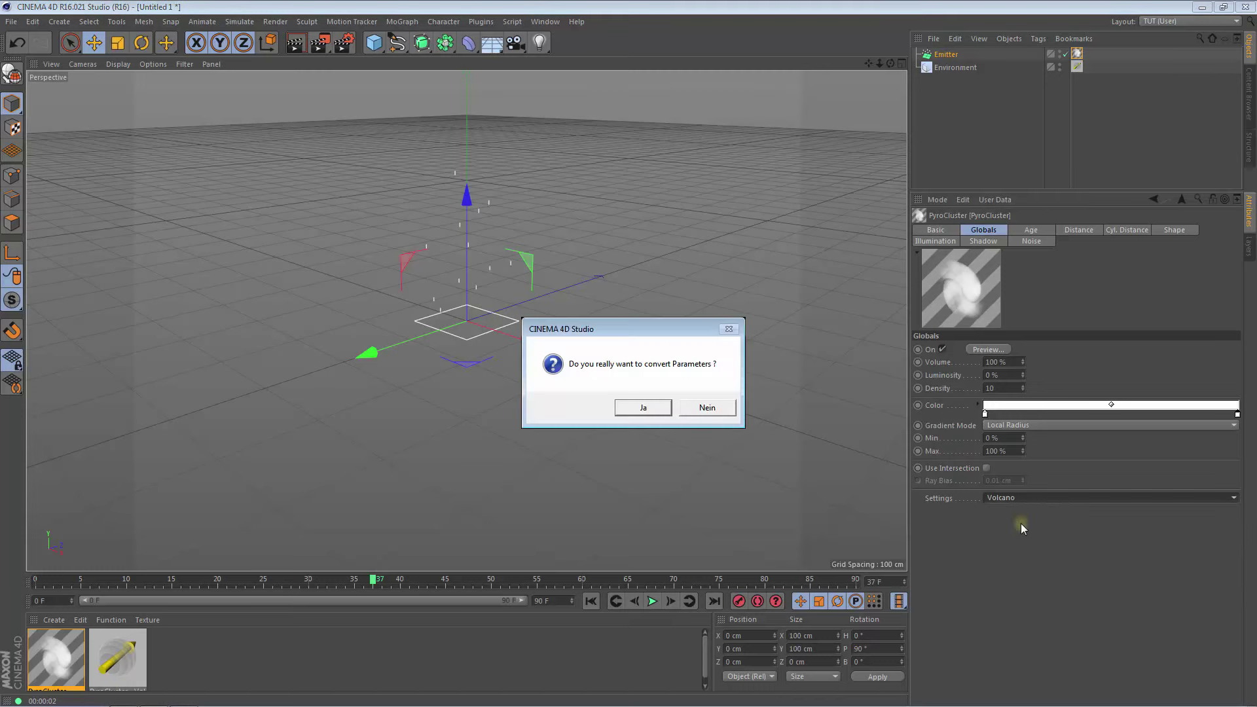
left_click(643, 409)
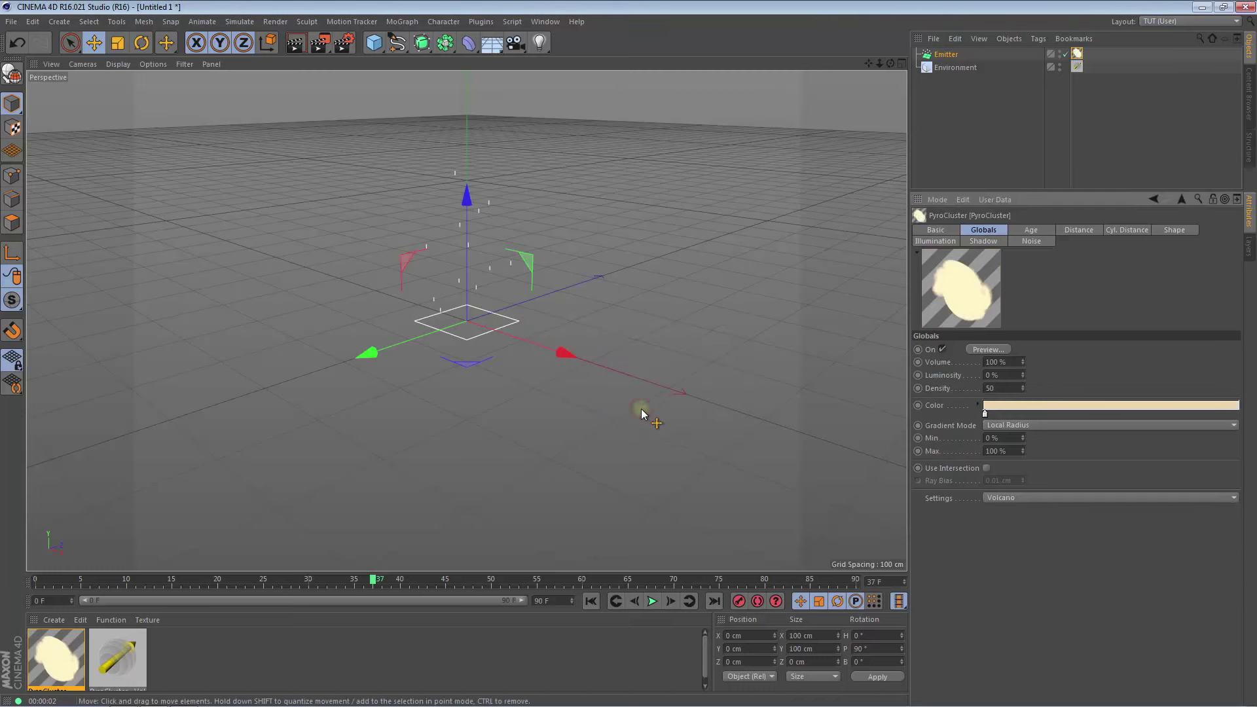
left_click(296, 43)
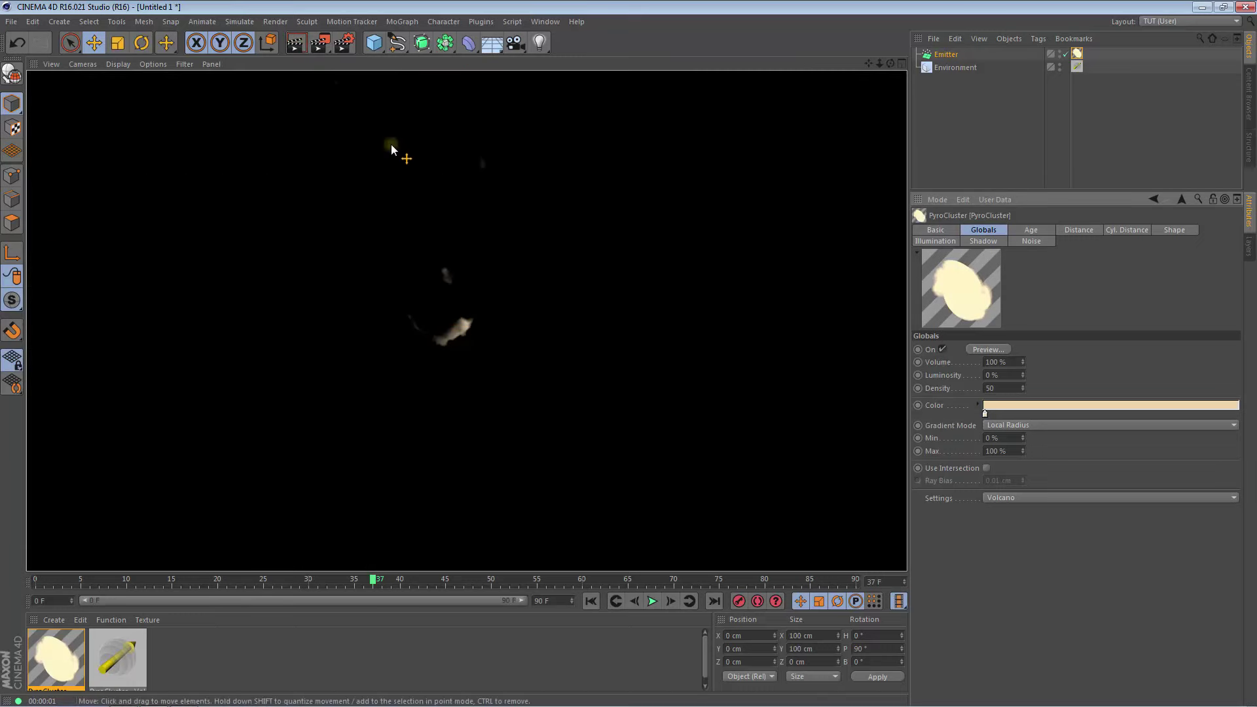
Add an Omni light and move it to Y 300.5 cm, Z −347.802 cm behind the emitter.
left_click(541, 43)
left_click(587, 65)
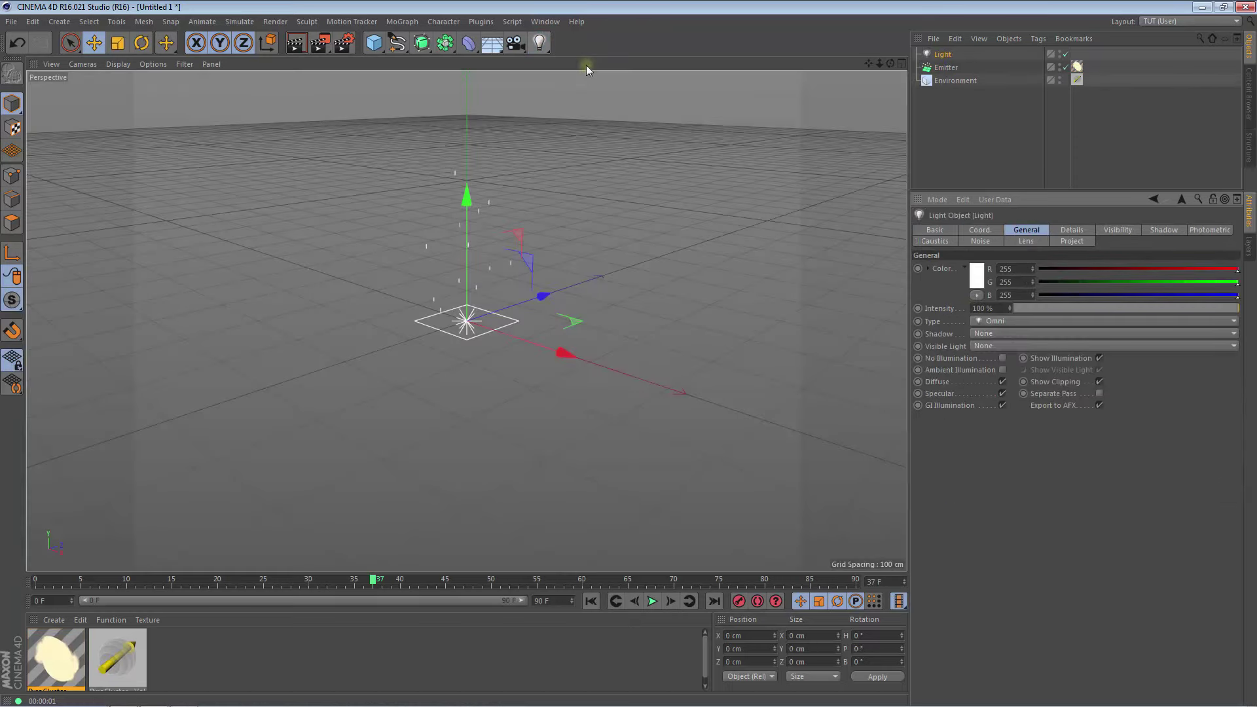
mouse_move(541, 289)
left_mouse_down()
mouse_move(453, 324)
mouse_move(360, 295)
left_mouse_up()
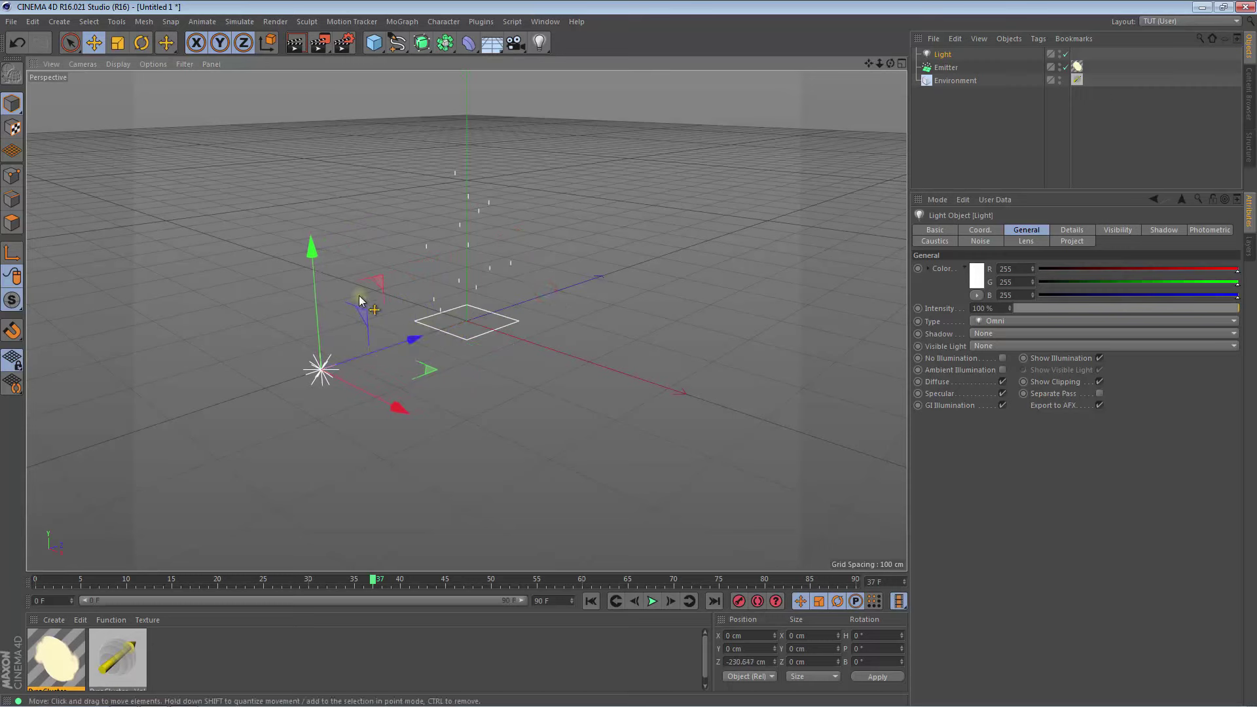
left_click_drag(311, 246, 298, 85)
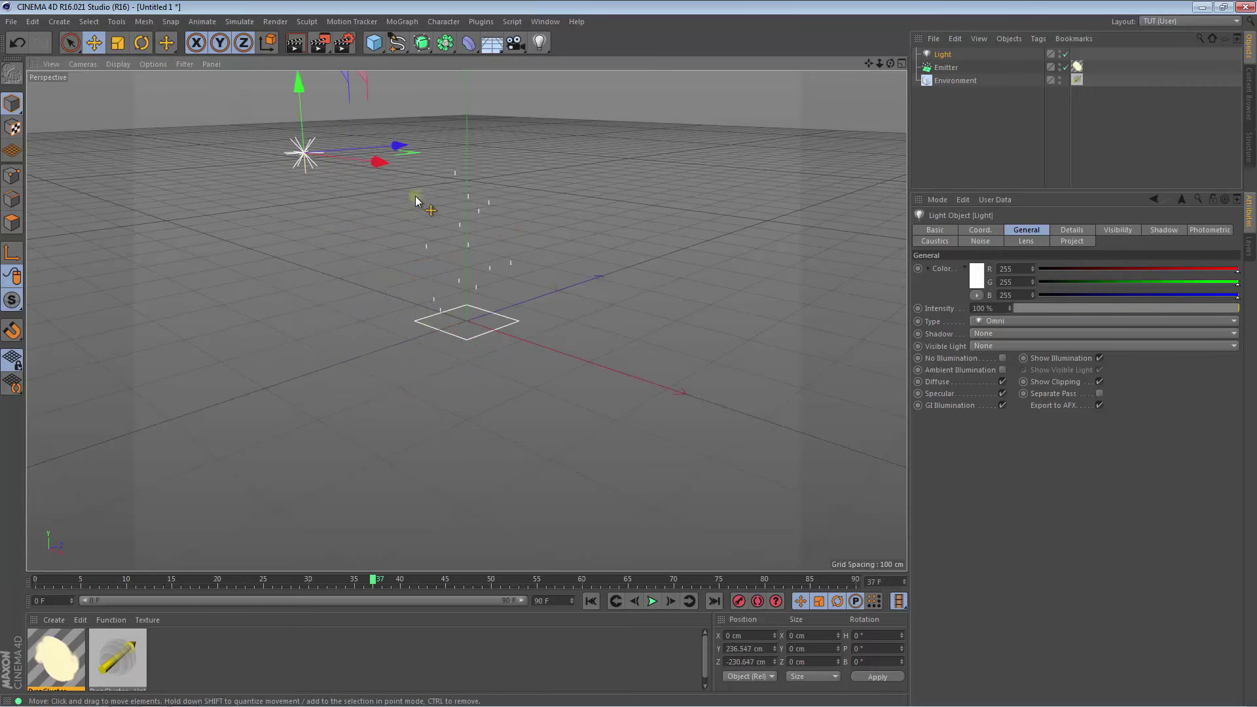
mouse_move(399, 147)
left_mouse_down()
mouse_move(303, 165)
mouse_move(628, 352)
left_mouse_up()
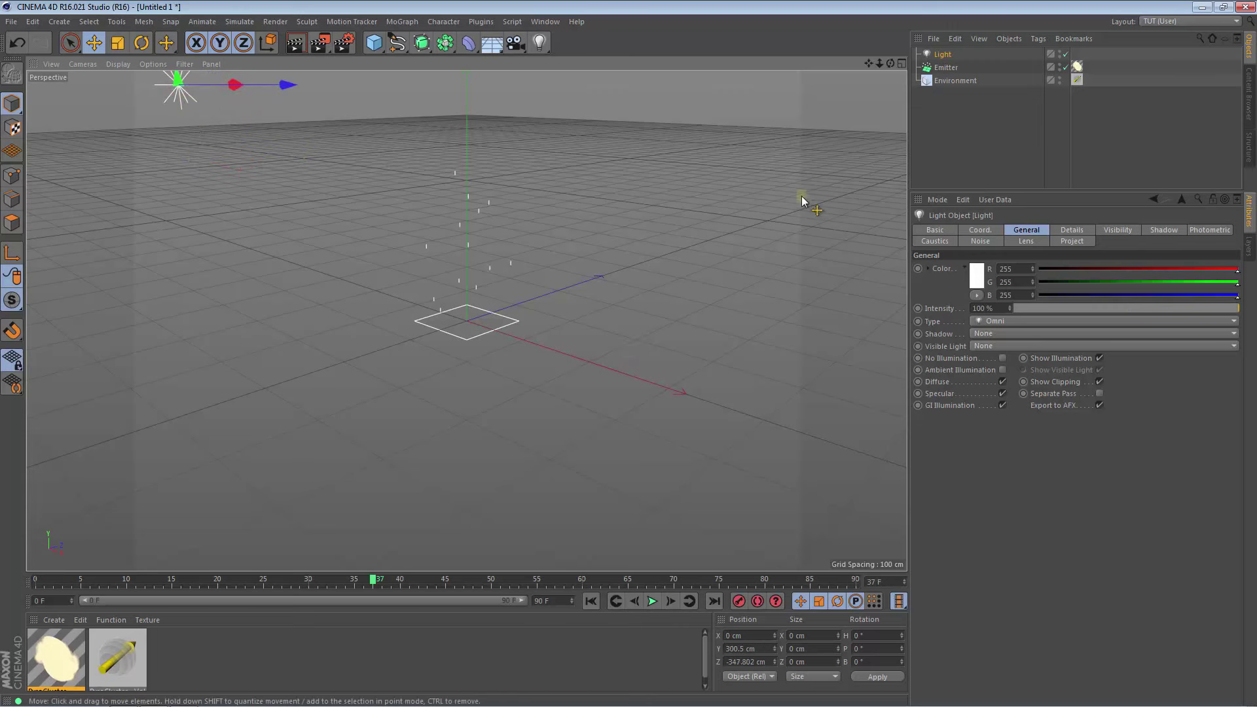
left_click(942, 54)
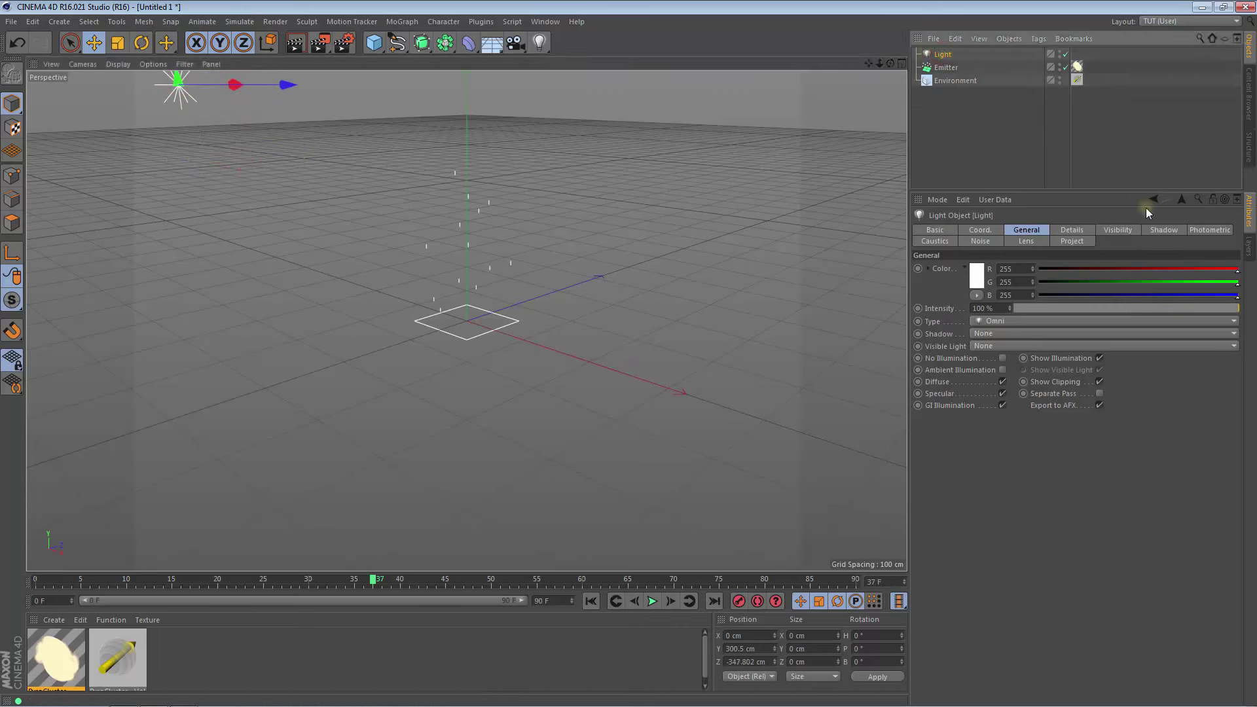
Set the light's shadow type to Area.
left_click(1160, 230)
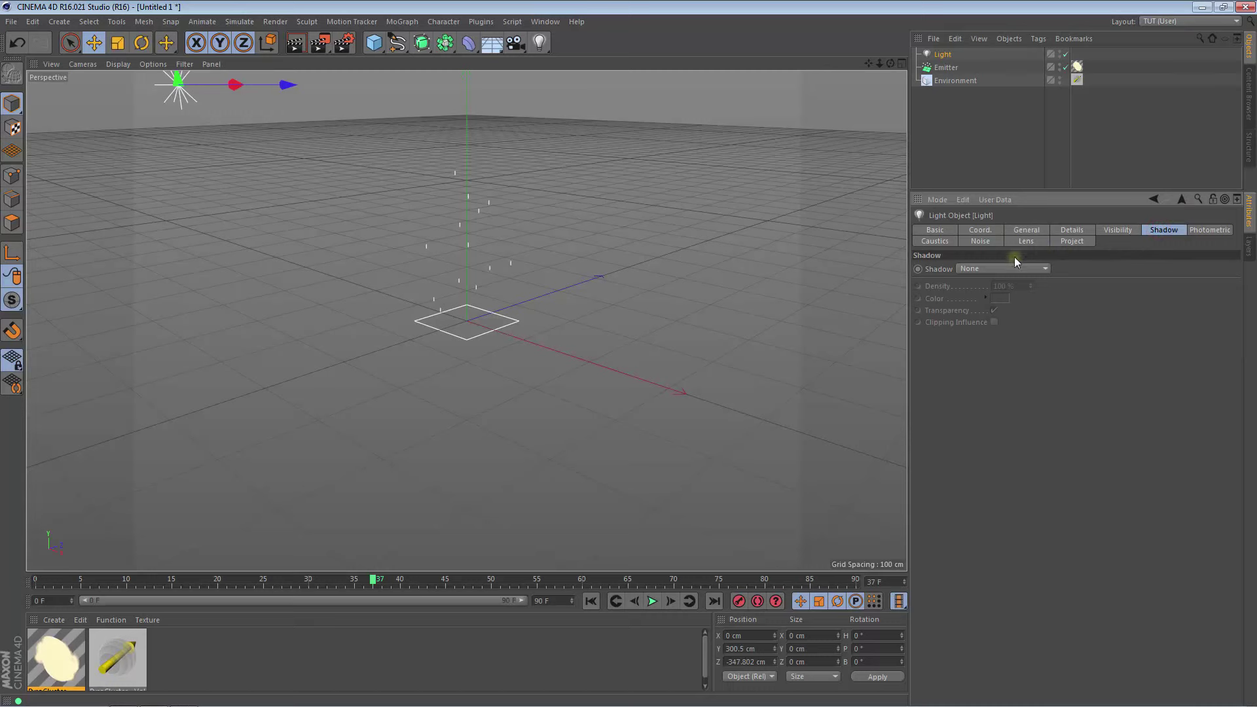
left_click(977, 269)
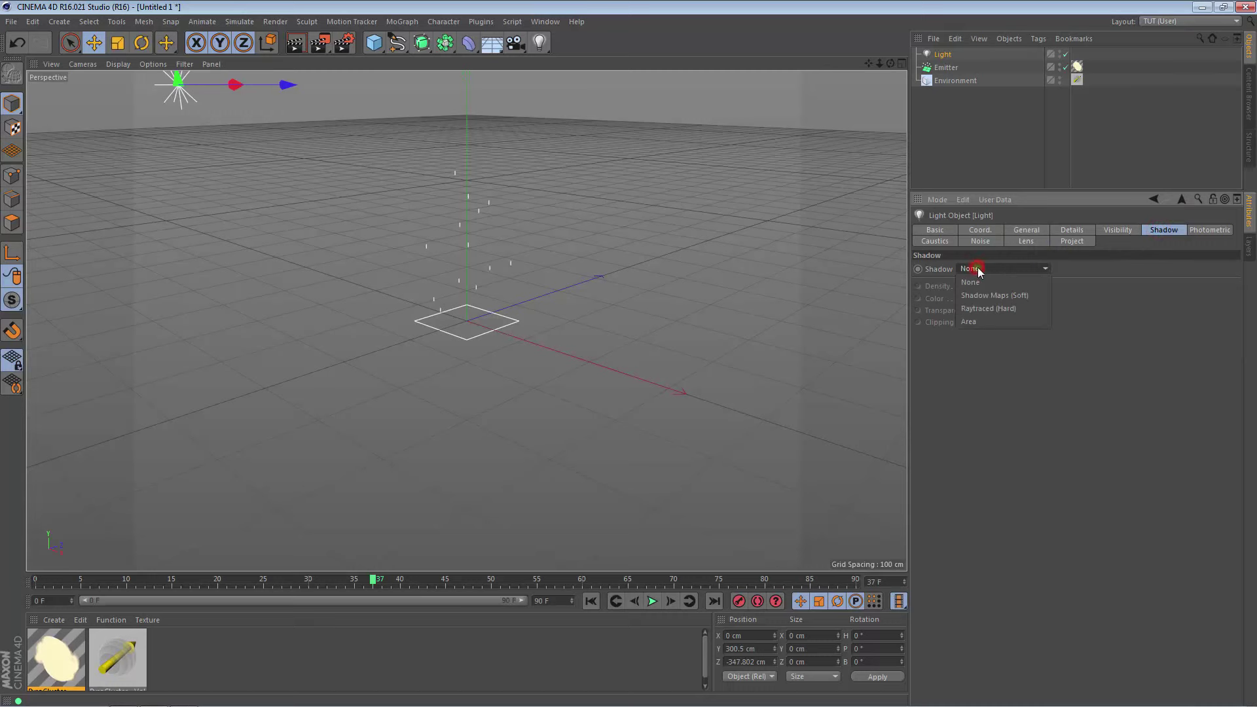
left_click(984, 319)
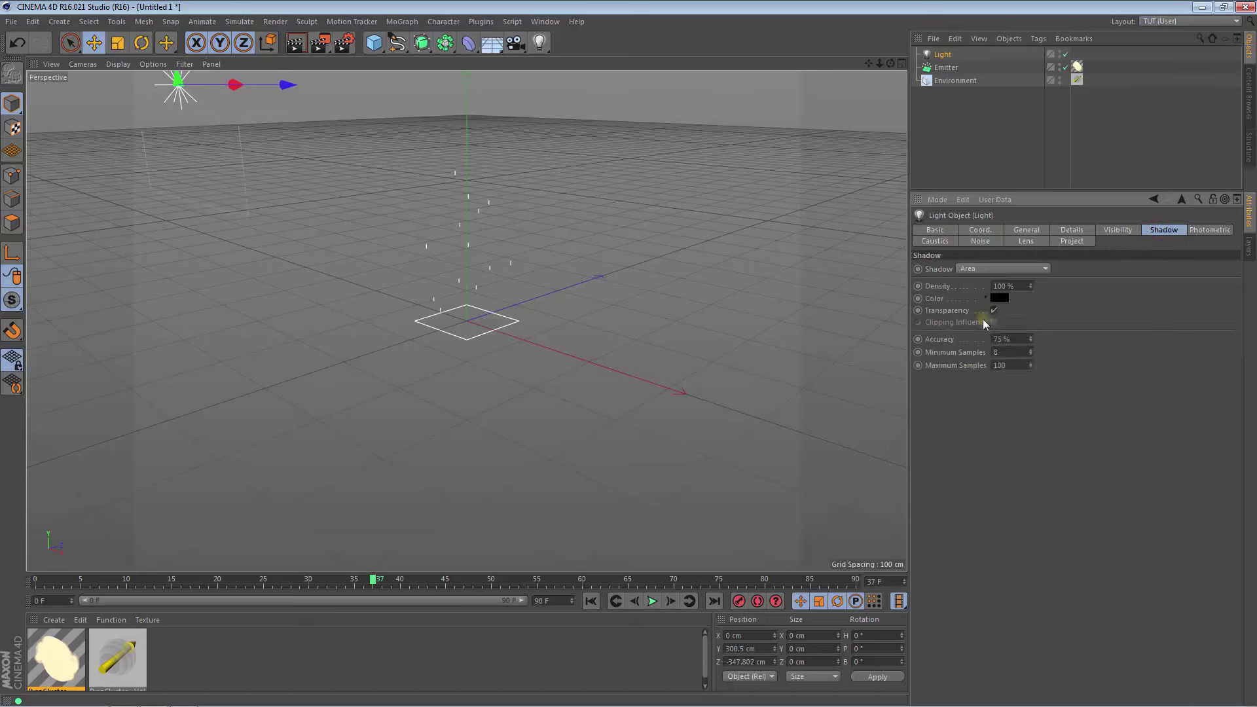
Set the light's falloff to Inverse Square (Physically Accurate) and render the lit cloud.
left_click(1077, 230)
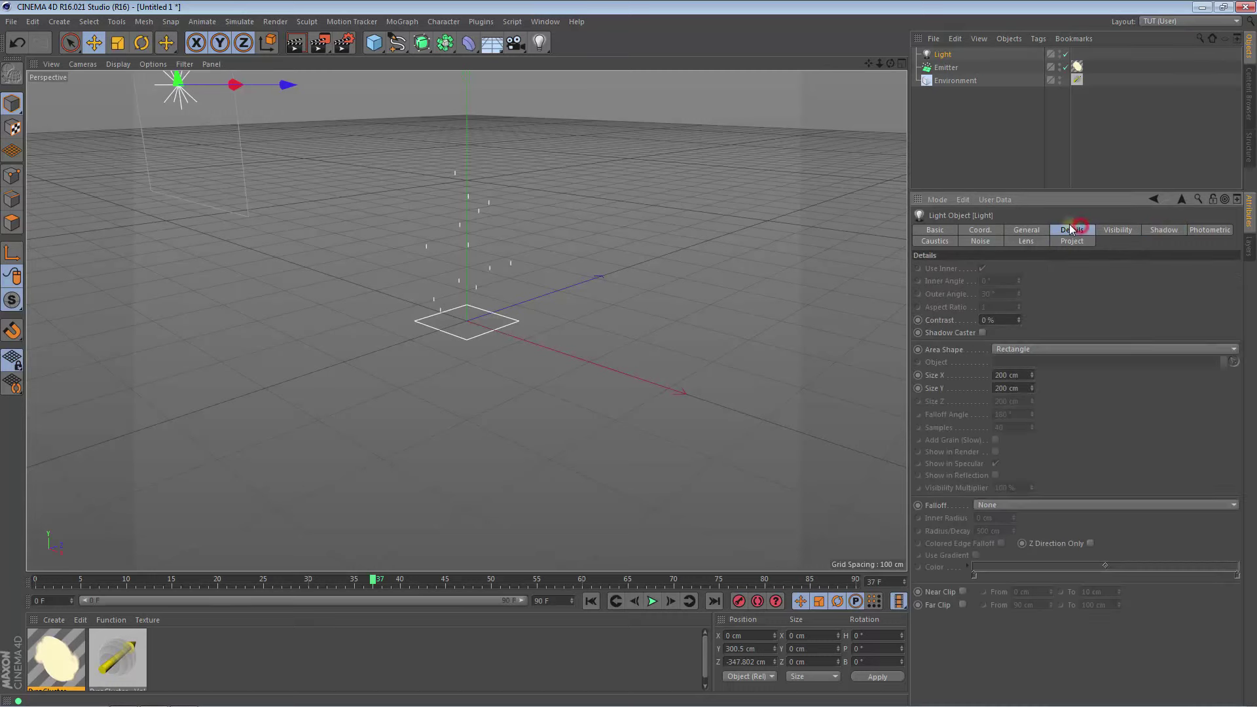
left_click(996, 505)
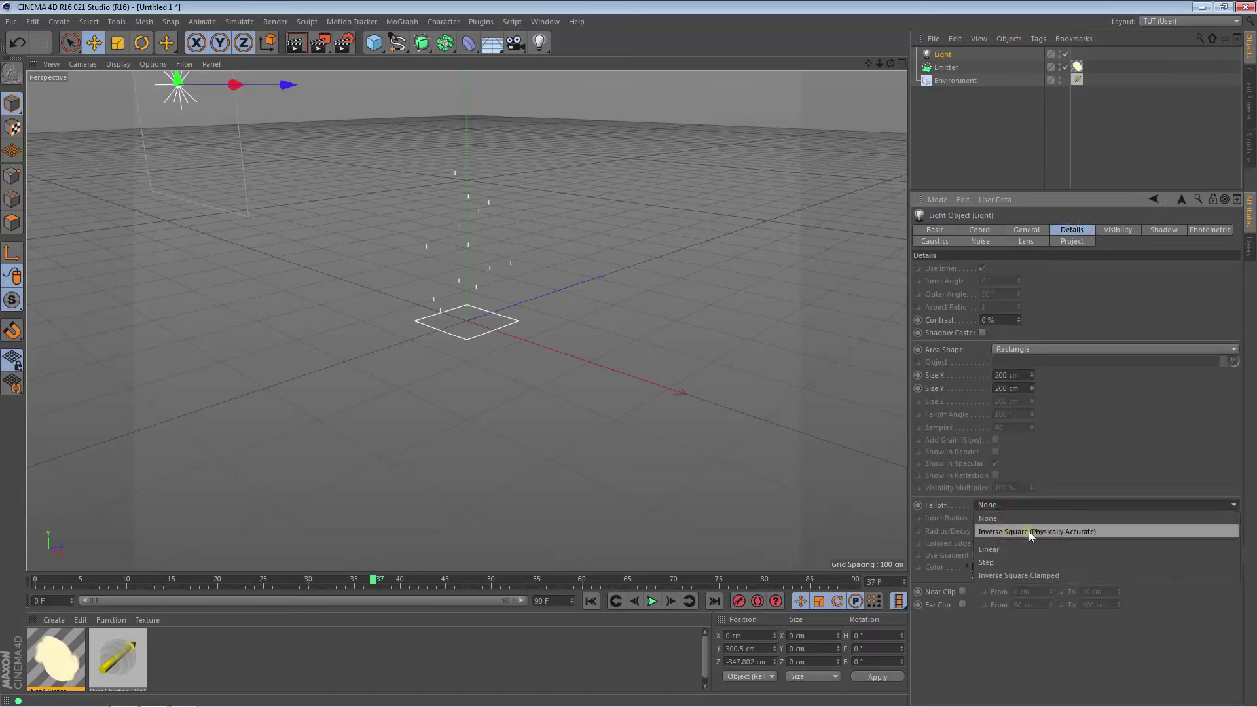
left_click(1060, 532)
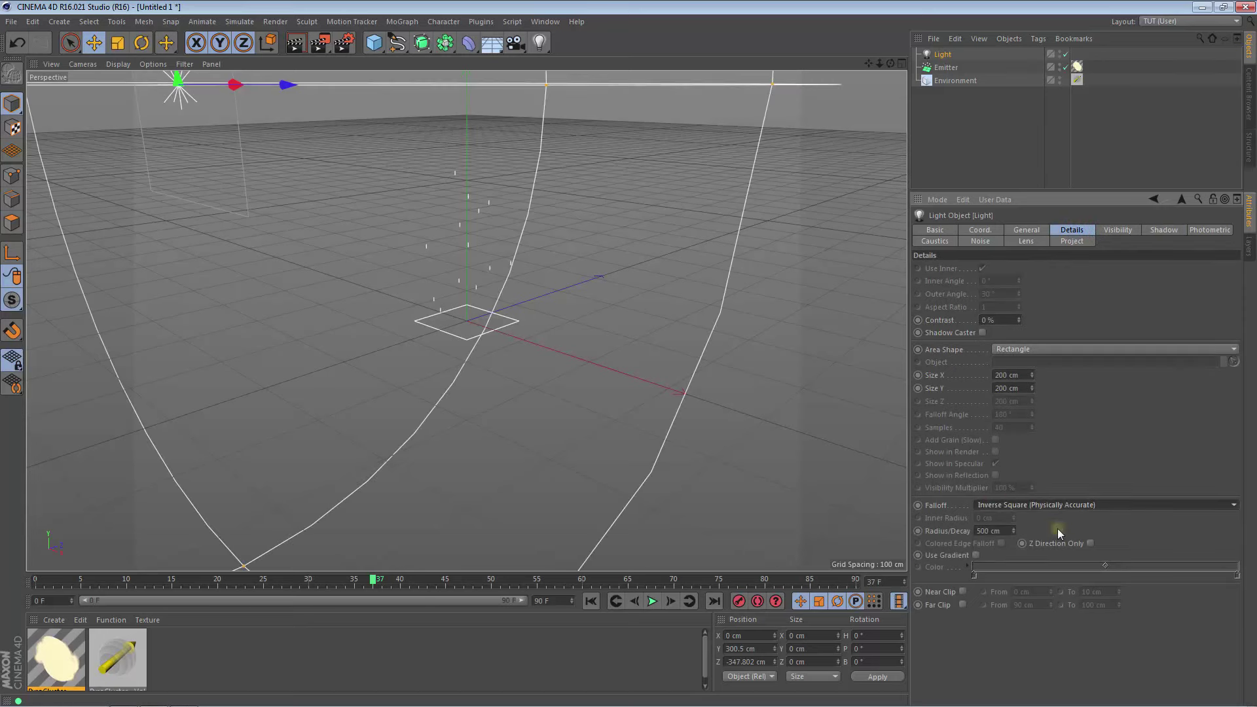
left_click(295, 43)
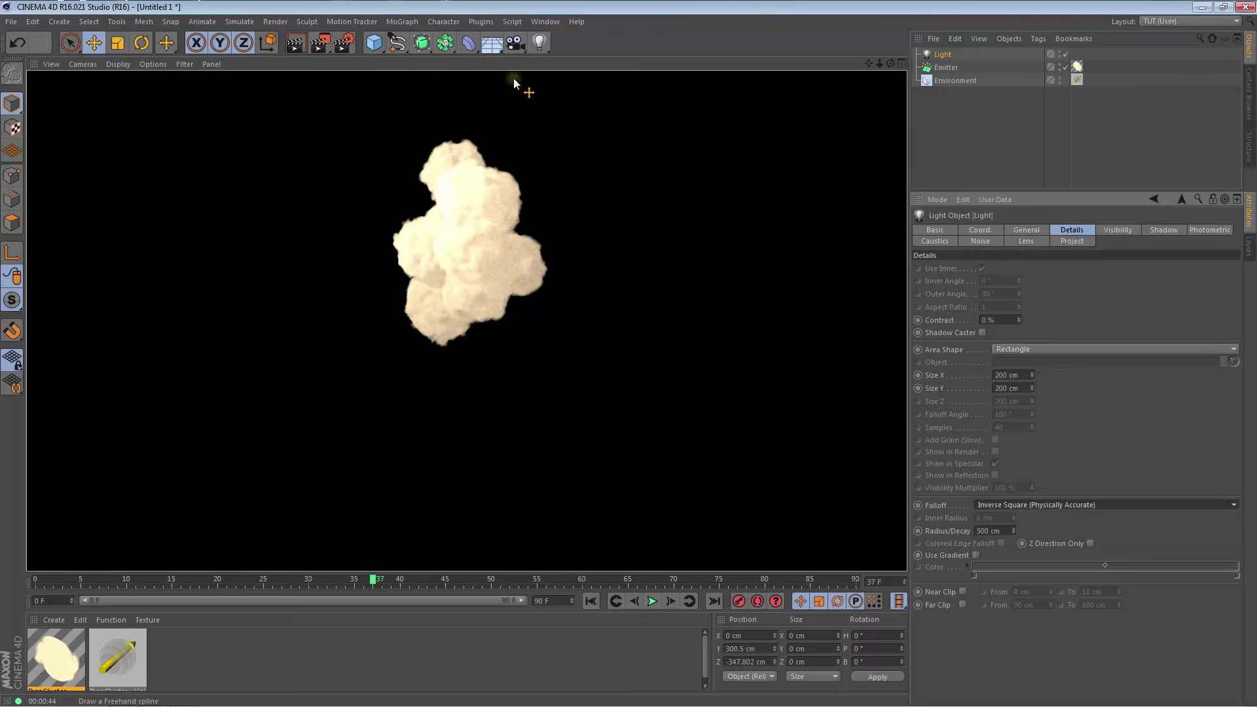
Set the PyroCluster Color gradient's first knot to nearly pure white.
left_click(1077, 67)
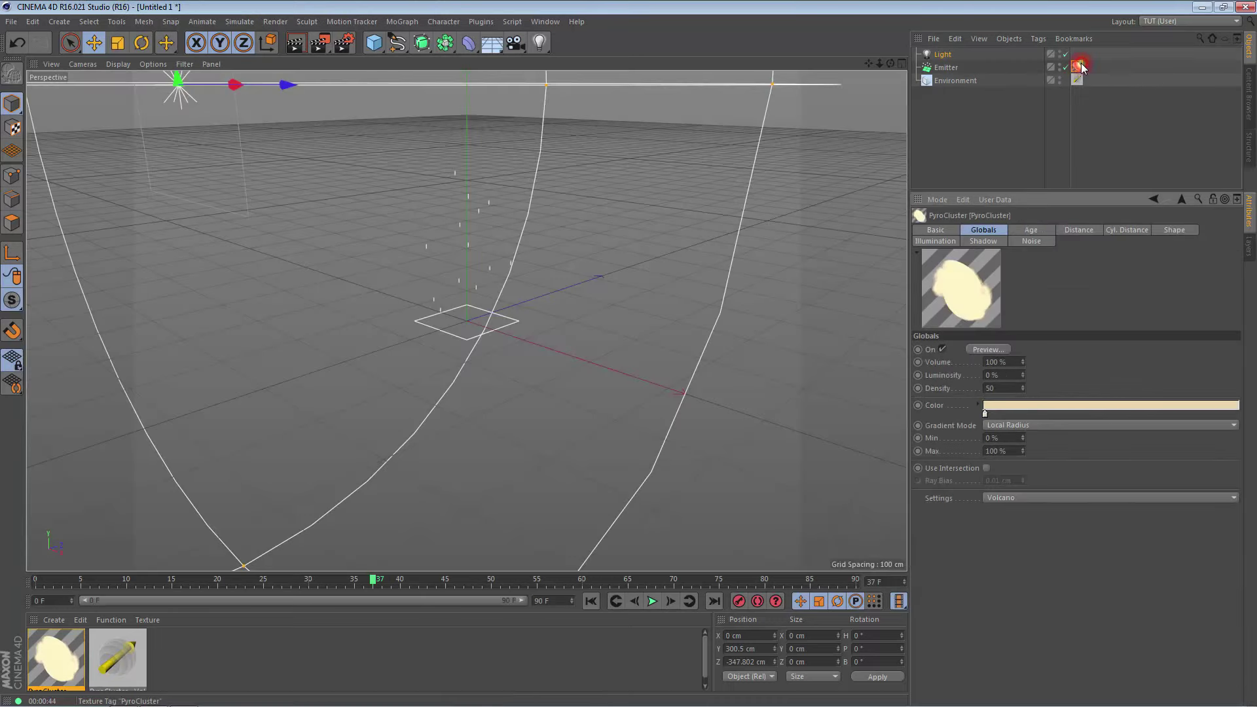
double_click(985, 414)
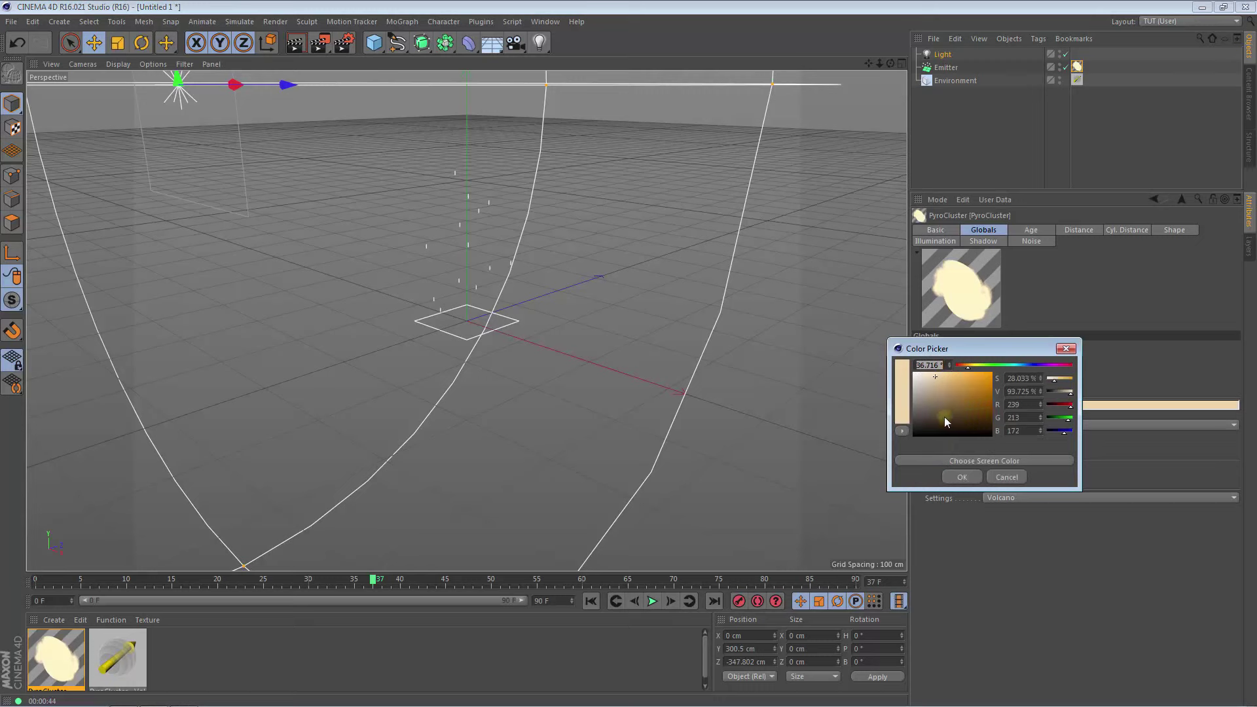
left_click_drag(917, 379, 913, 379)
left_click(955, 477)
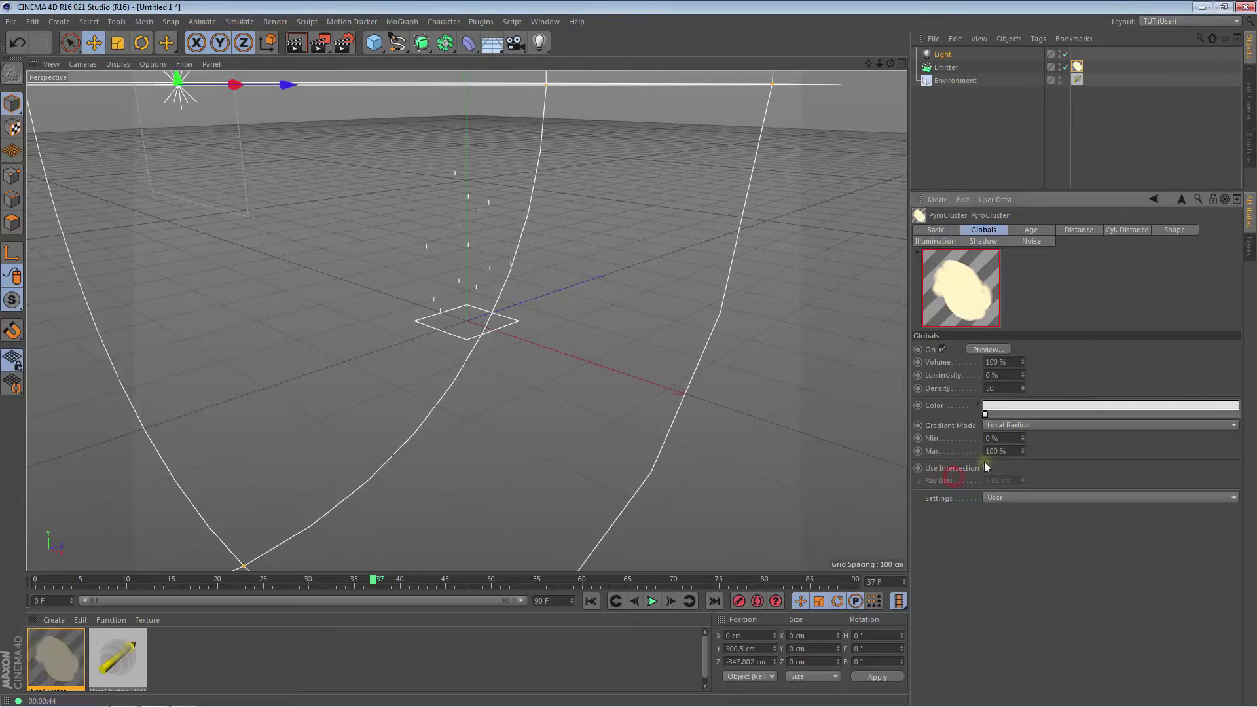
Add a mid-grey knot at the gradient's right end and render the white cloud.
left_click(1236, 414)
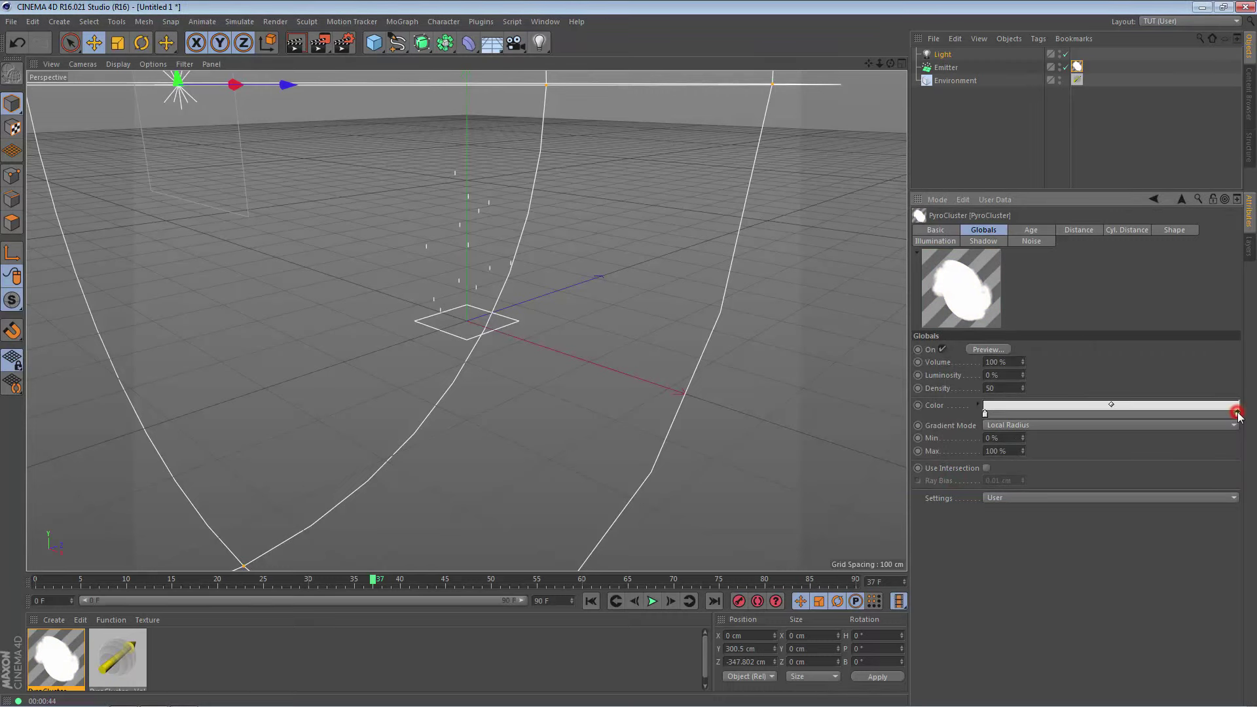
double_click(1237, 414)
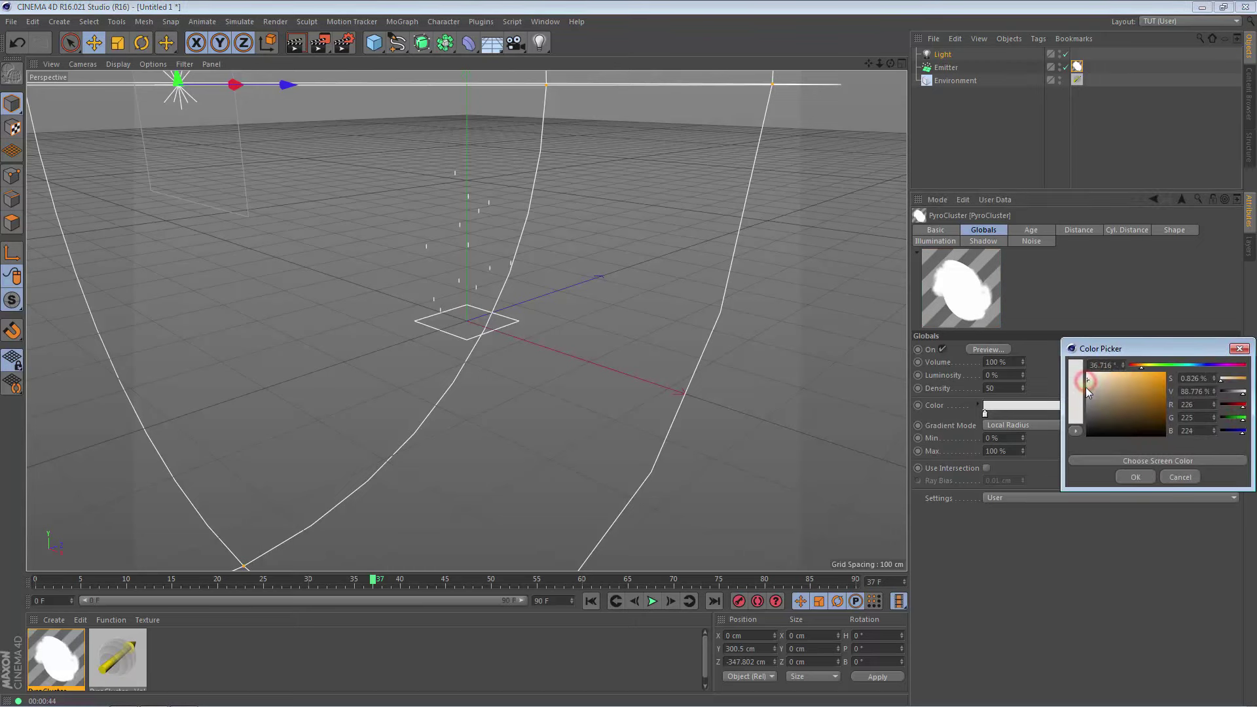
left_click_drag(1087, 386, 1087, 394)
left_click(1126, 480)
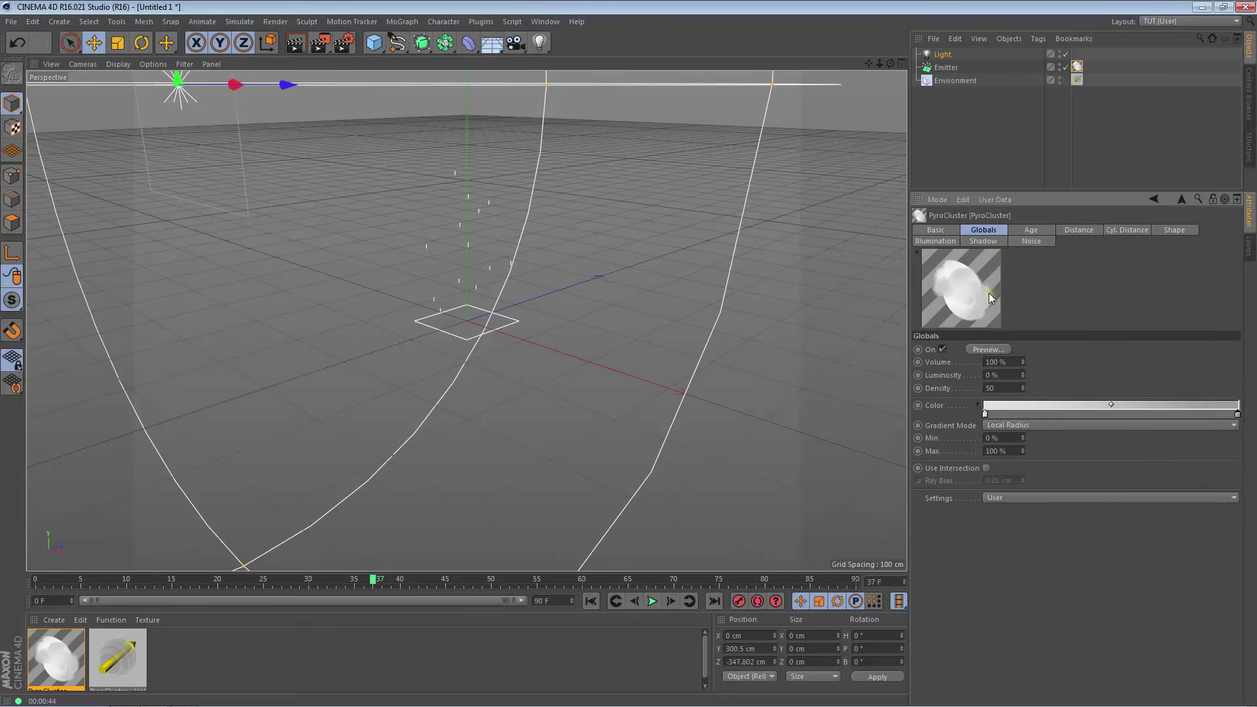
left_click(294, 44)
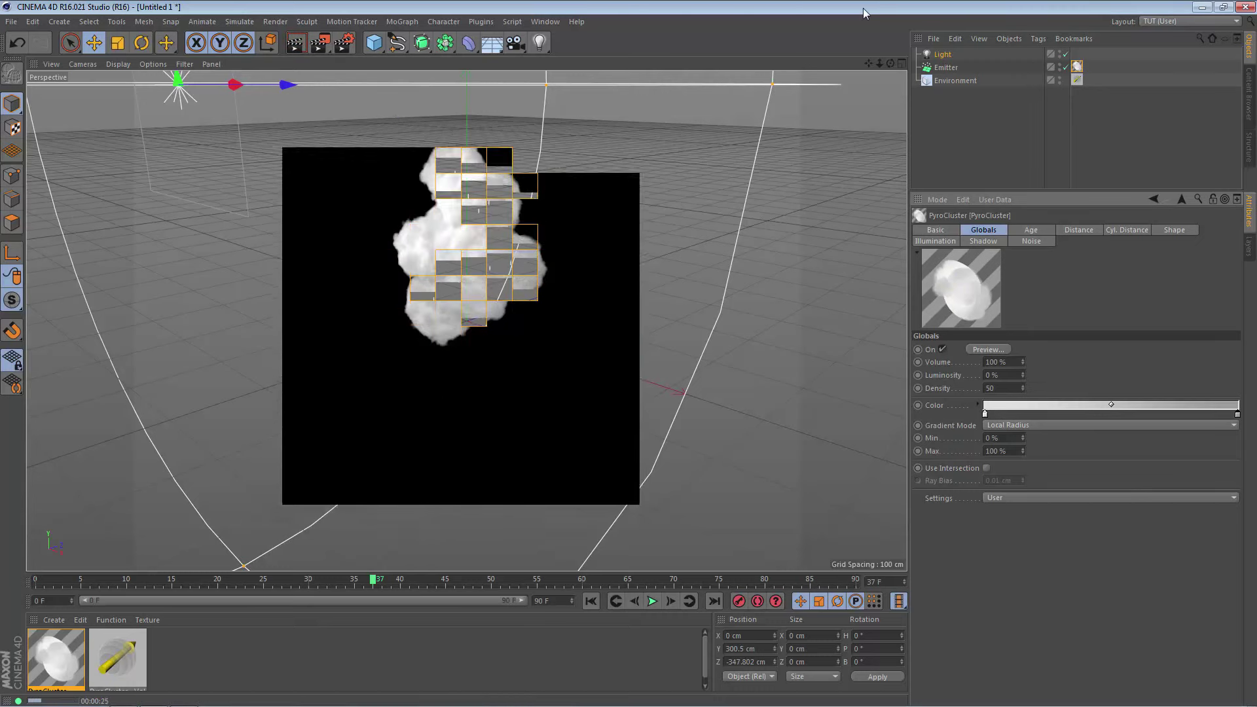
Edit the Emitter's Birthrate Editor value and set particle Speed to 250 cm.
left_click(945, 68)
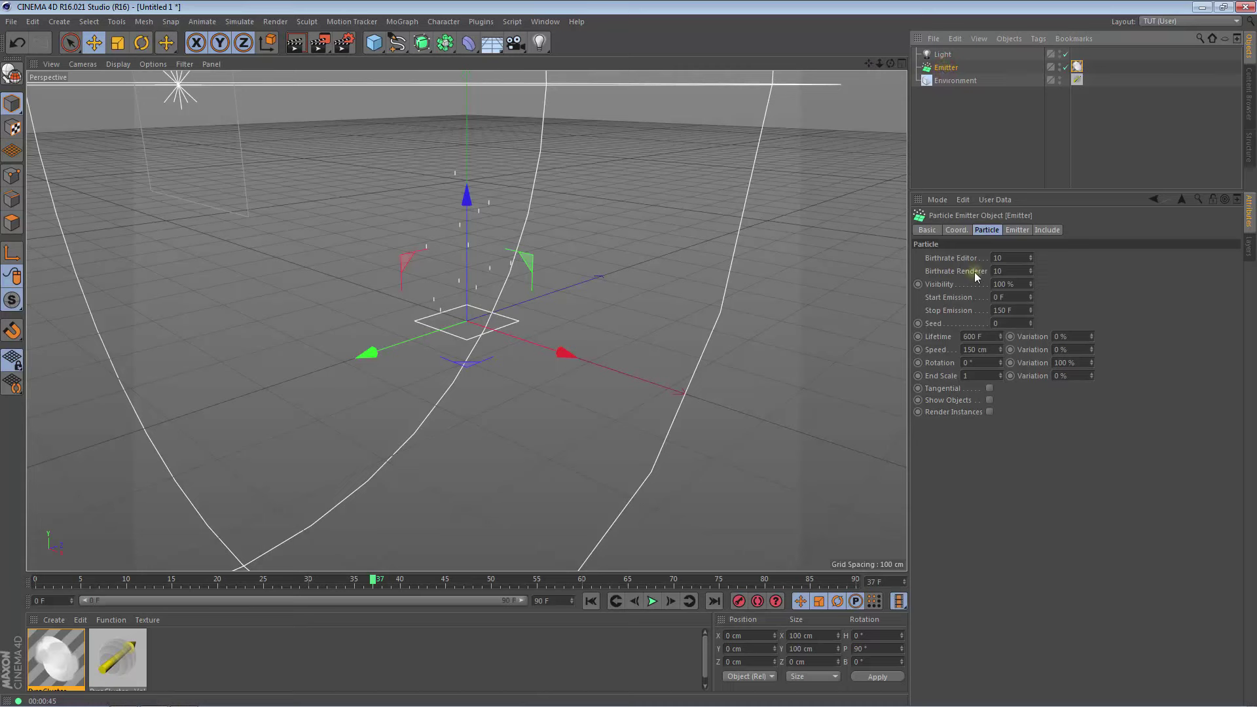
left_click(1007, 258)
type("40")
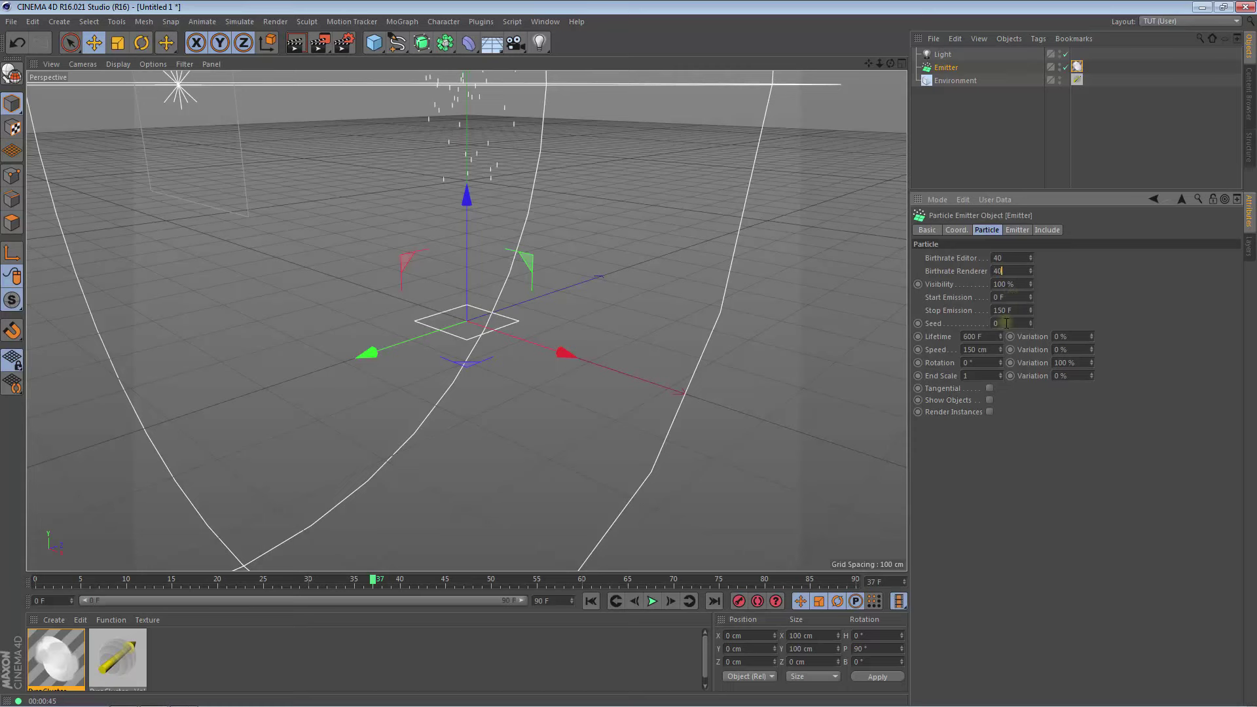
left_click(971, 349)
left_click(1018, 230)
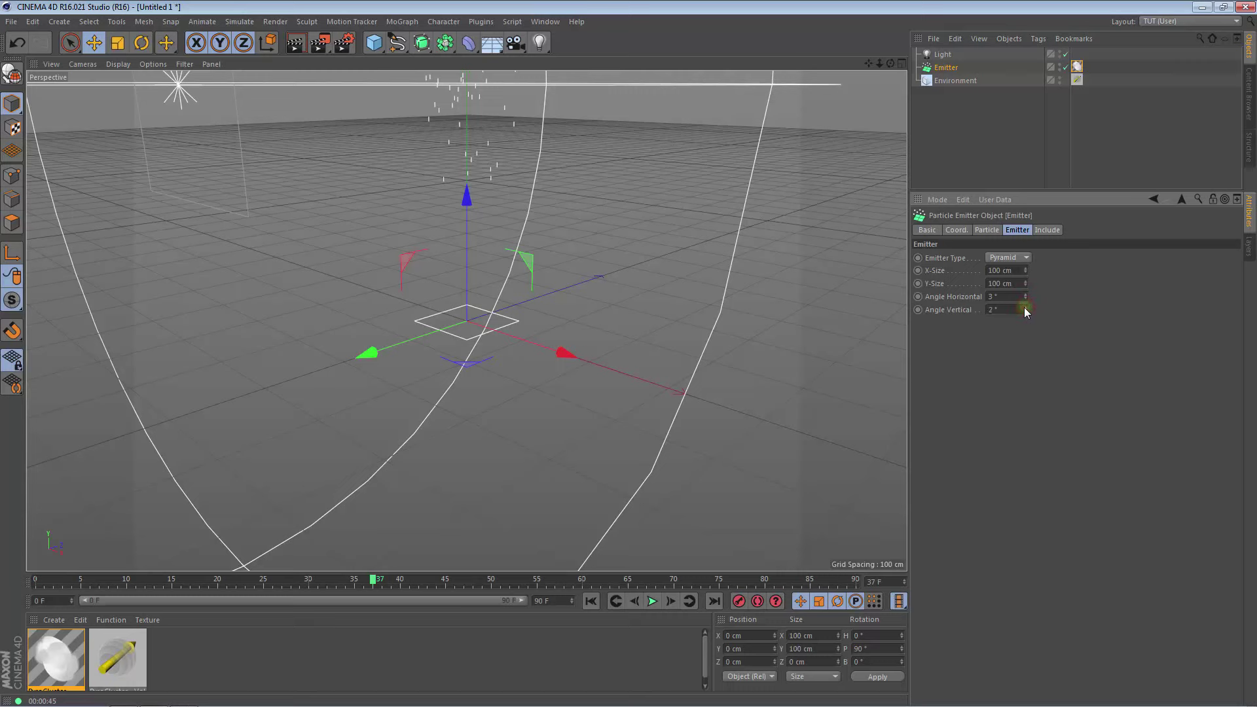
Play the particles to frame 75 and render the view, showing a tall white smoke column.
left_click(591, 601)
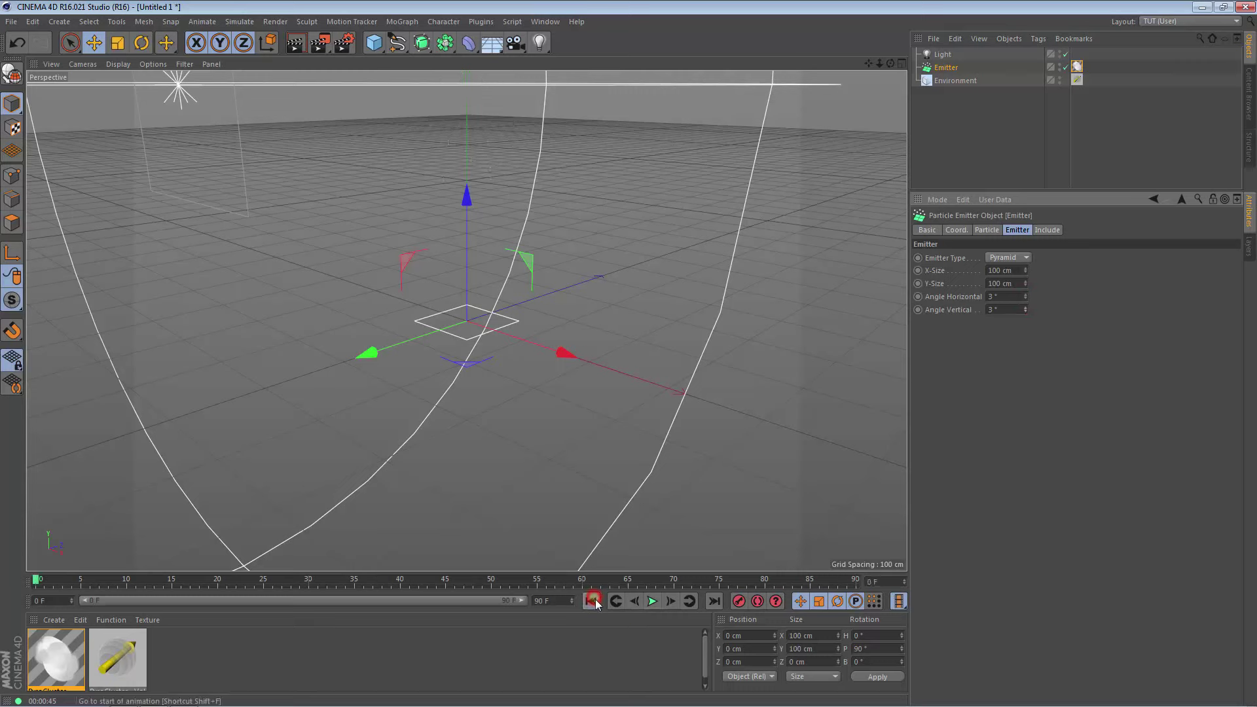
left_click(654, 603)
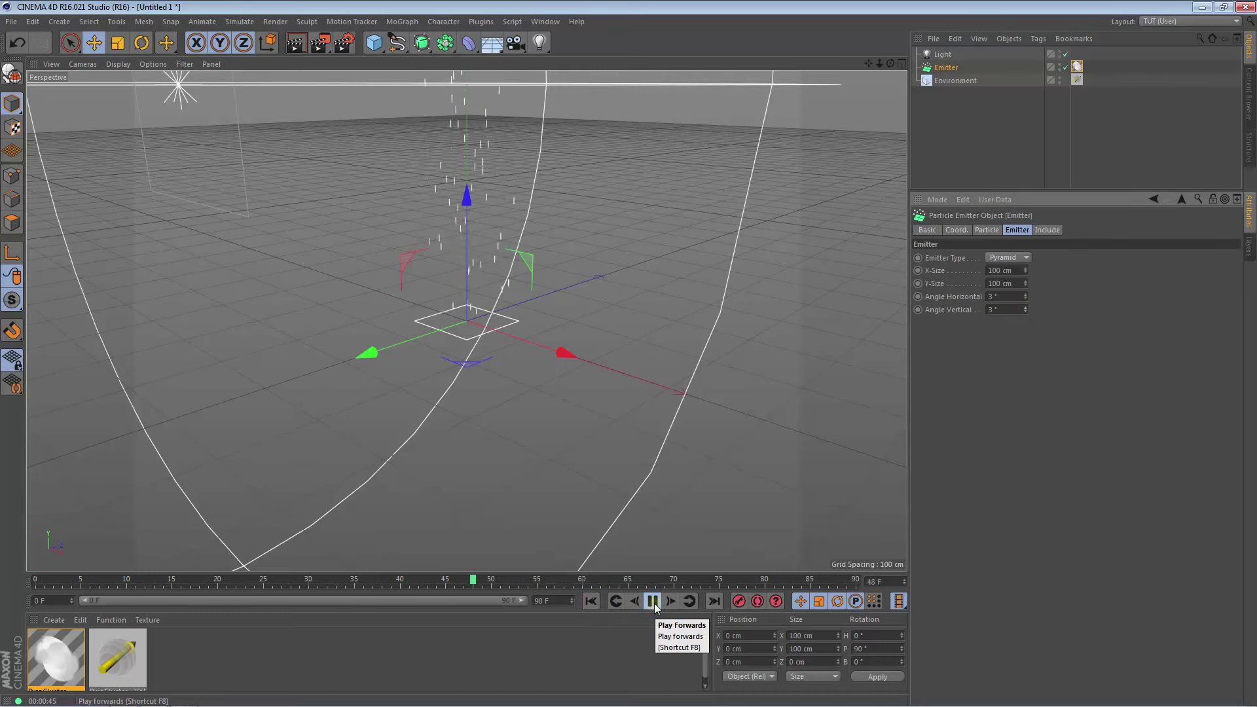
left_click(653, 603)
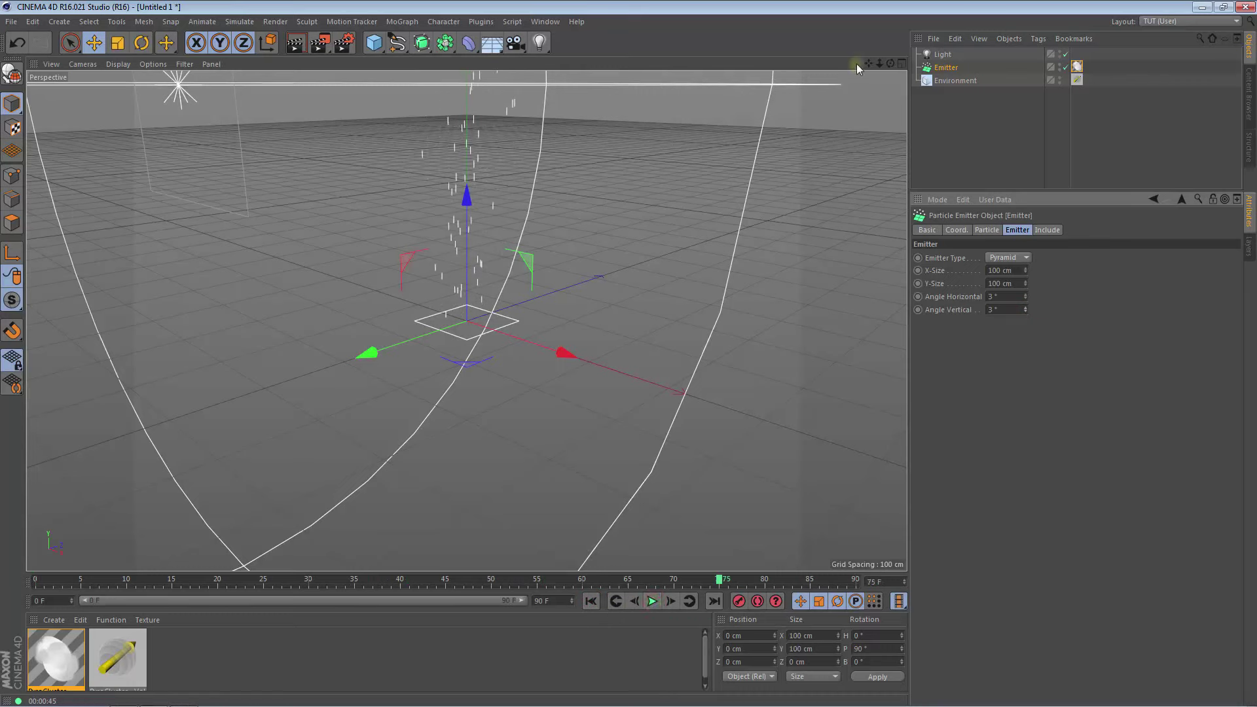
left_click_drag(870, 64, 880, 196)
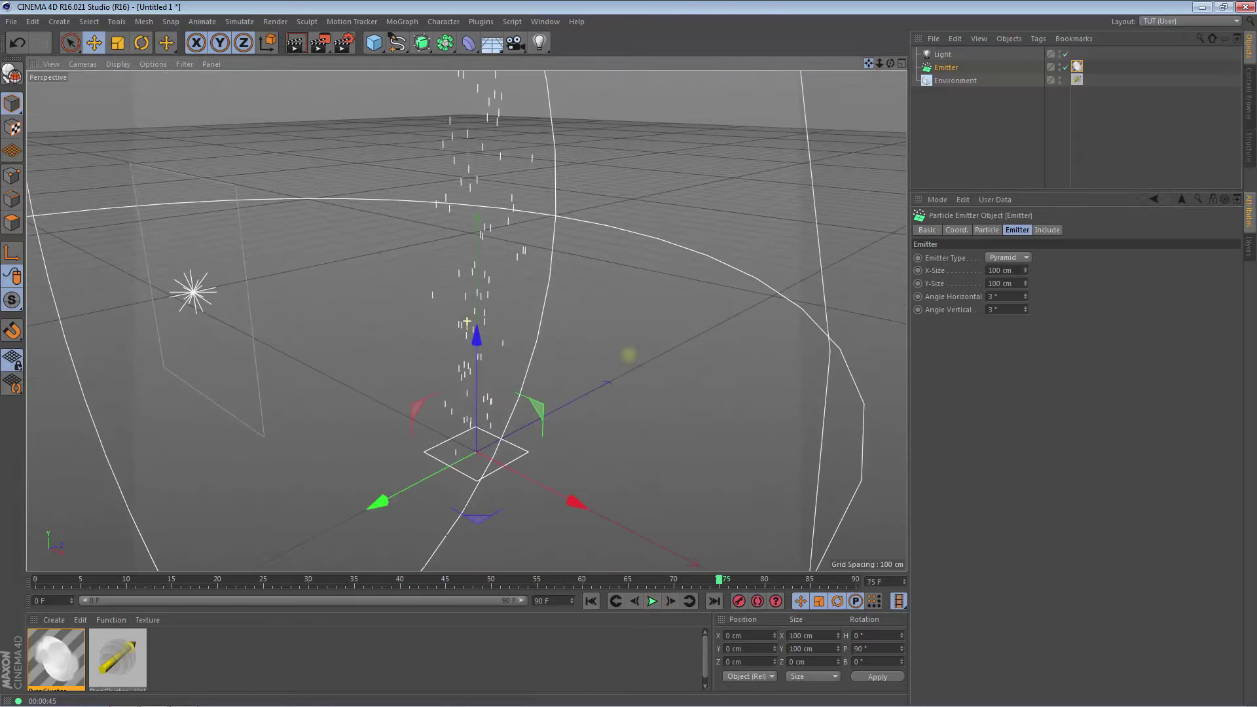
mouse_move(879, 64)
left_mouse_down()
mouse_move(871, 85)
mouse_move(889, 85)
mouse_move(867, 82)
left_mouse_up()
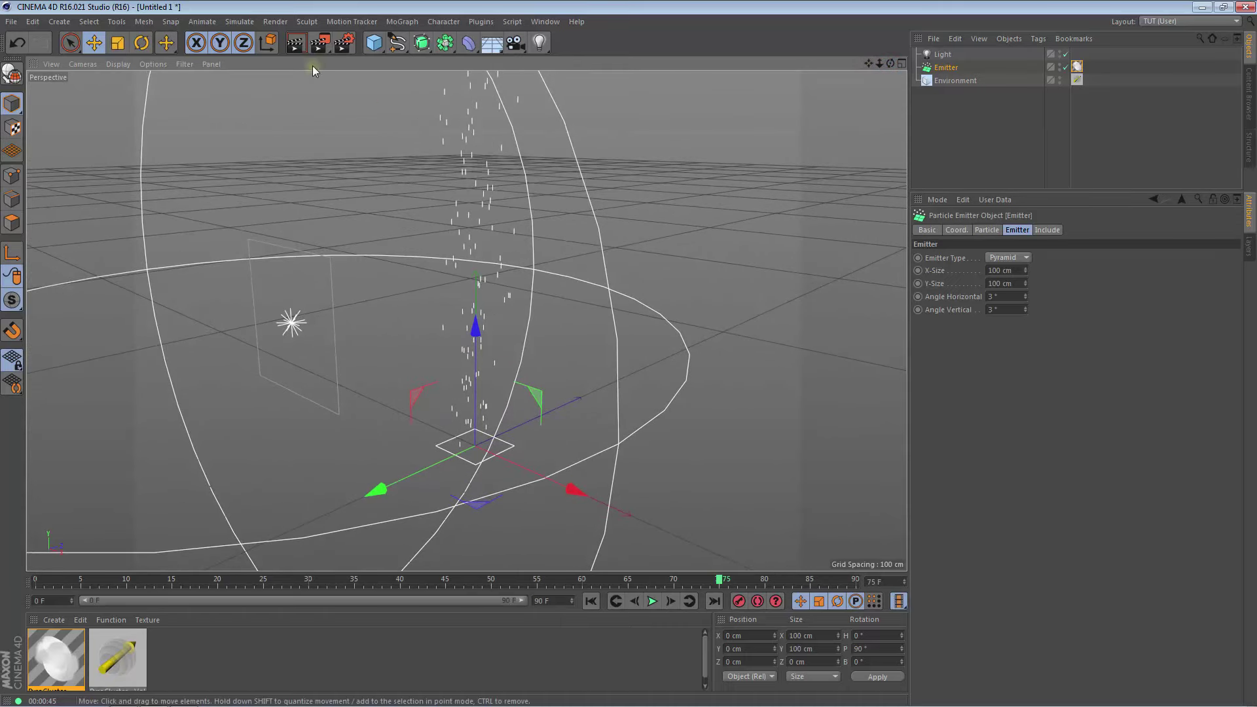
left_click(296, 44)
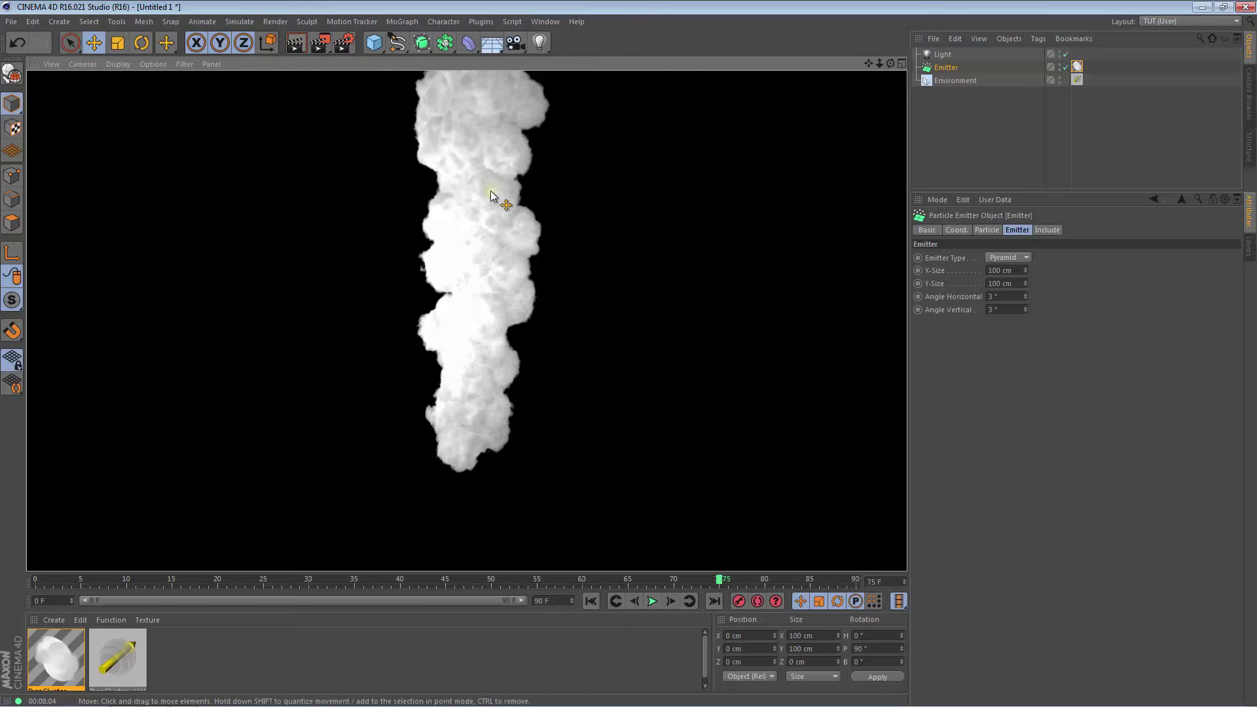
Set Light's intensity to 50% and copy-paste it to create Light.1.
left_click(942, 56)
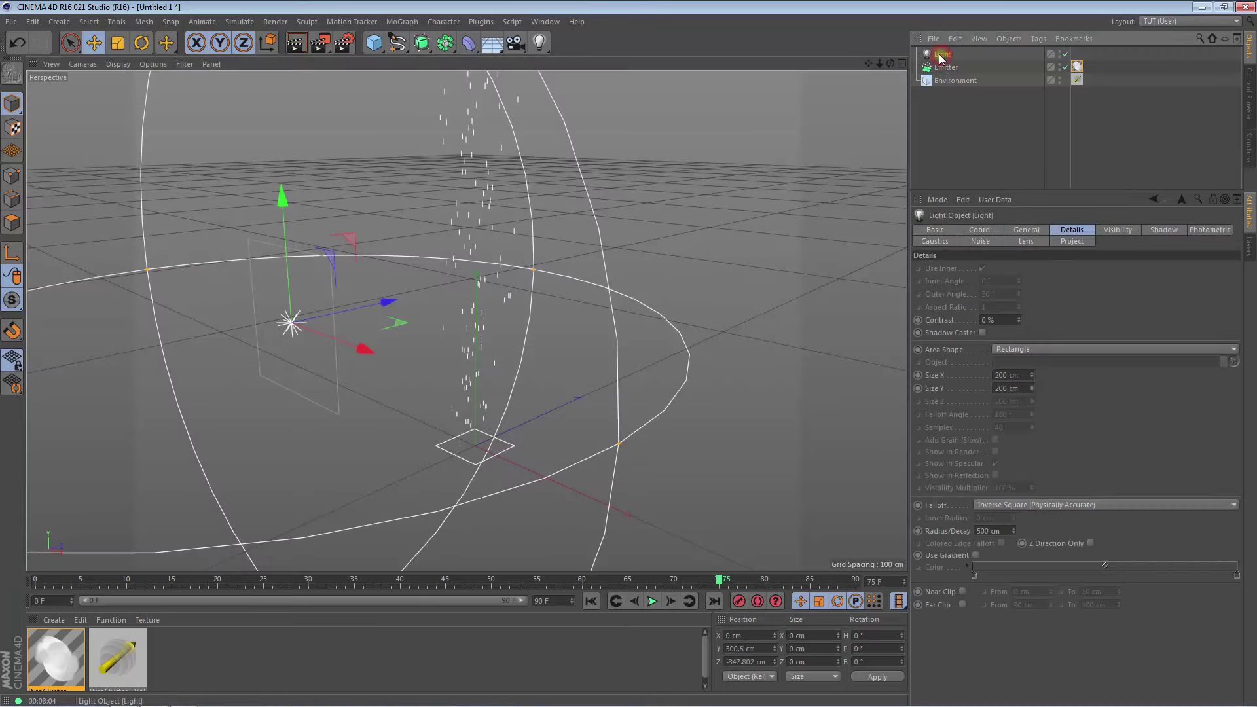
left_click(1023, 231)
left_click_drag(1011, 308, 1010, 307)
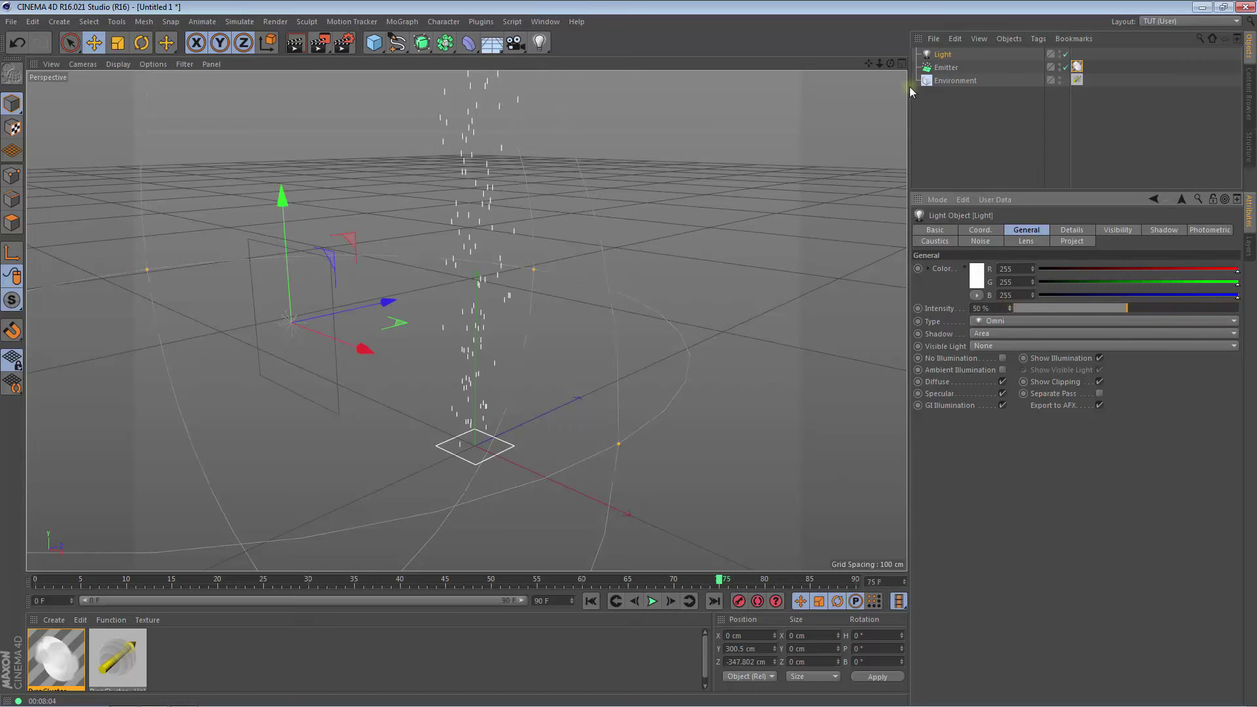
left_click(933, 39)
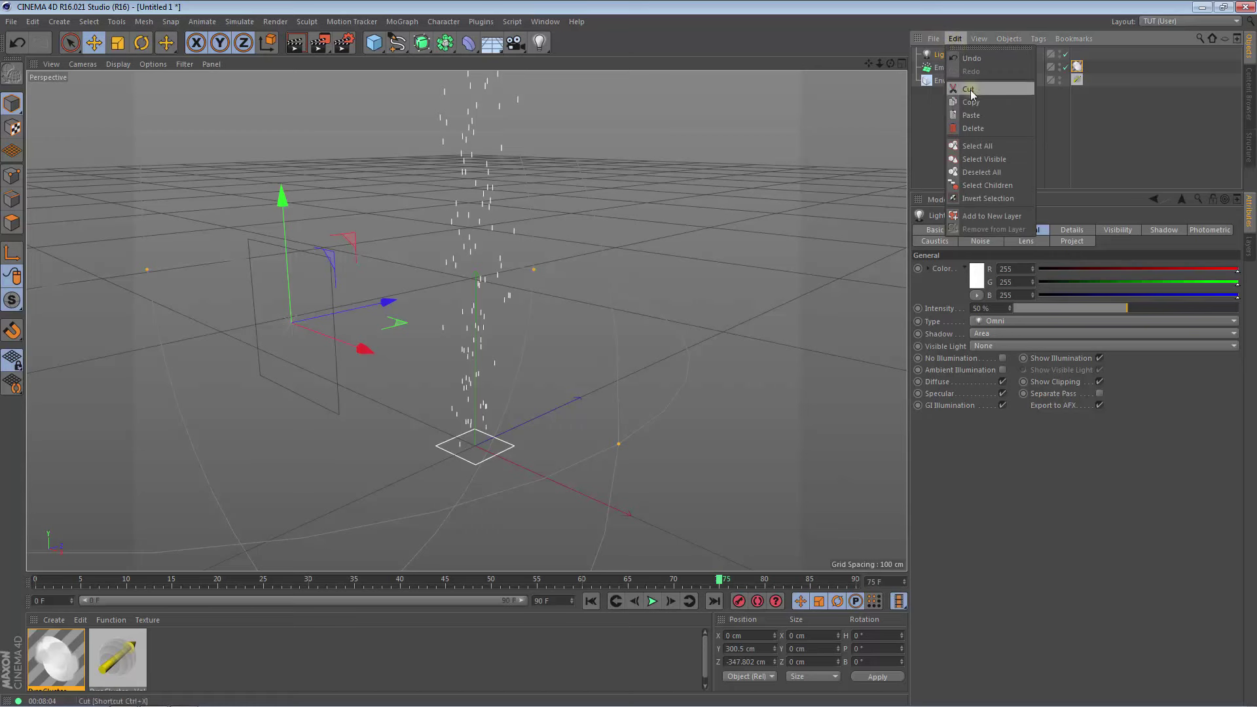
mouse_move(955, 38)
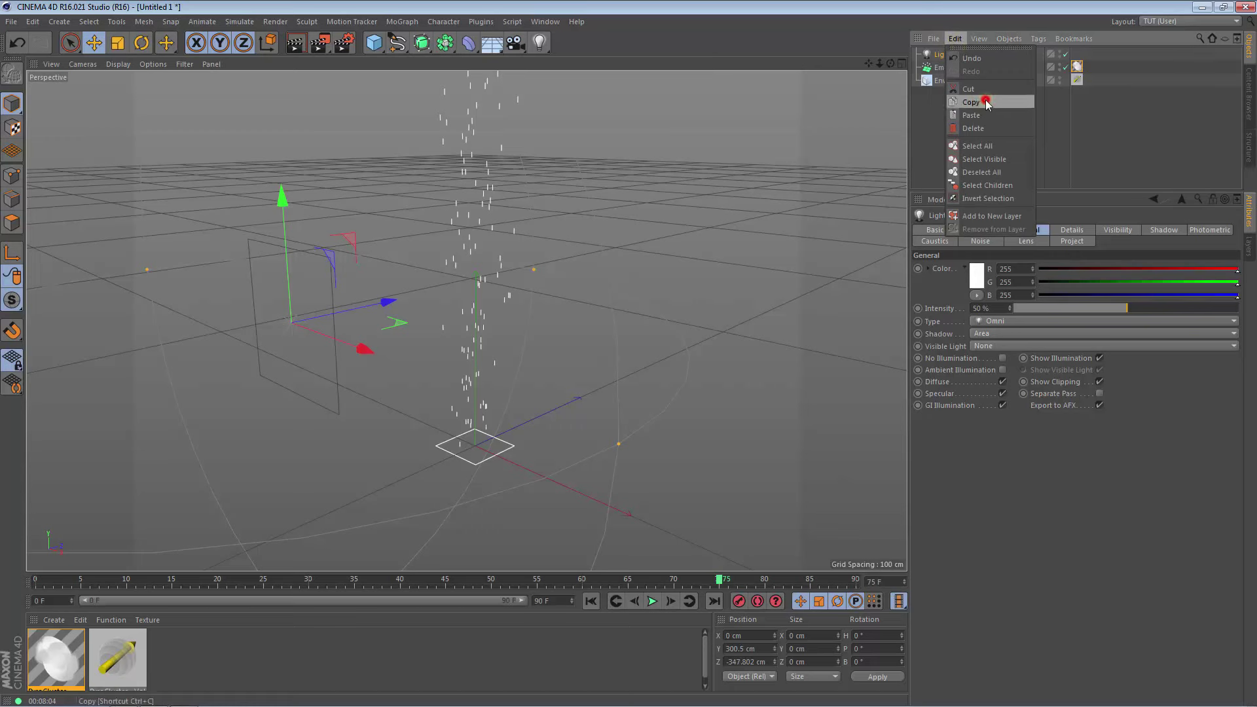
left_click(987, 103)
left_click(955, 39)
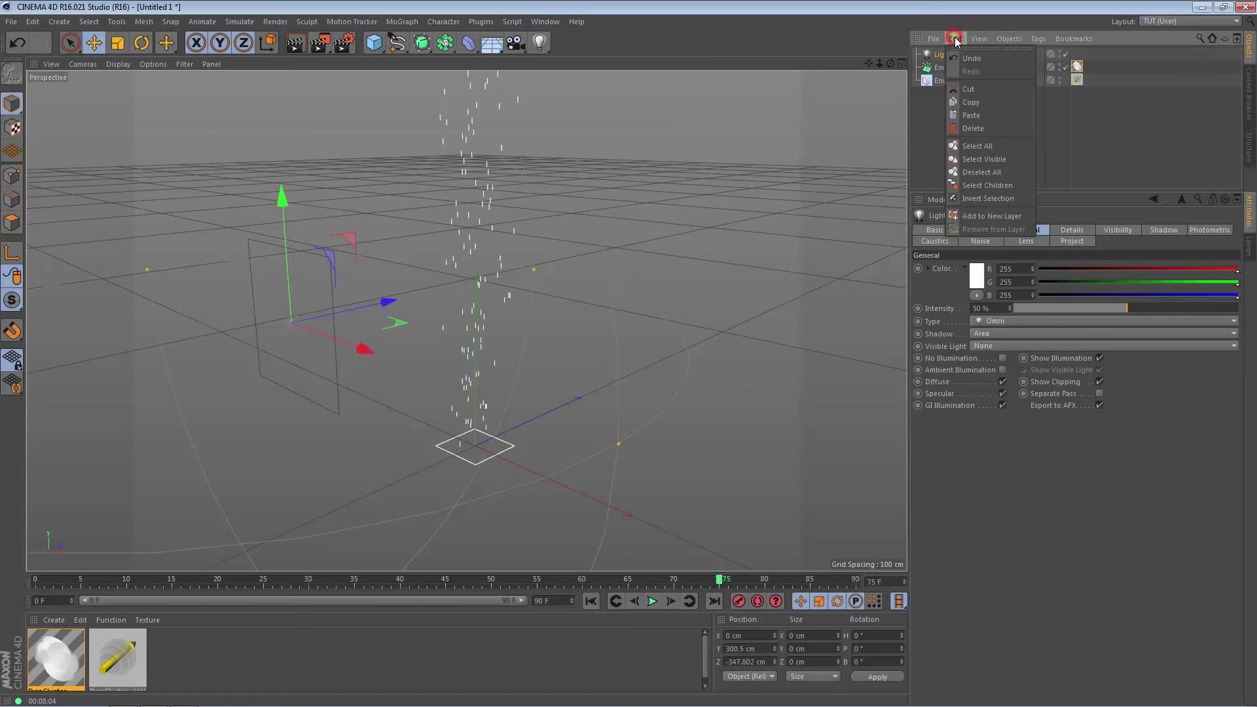
left_click(972, 115)
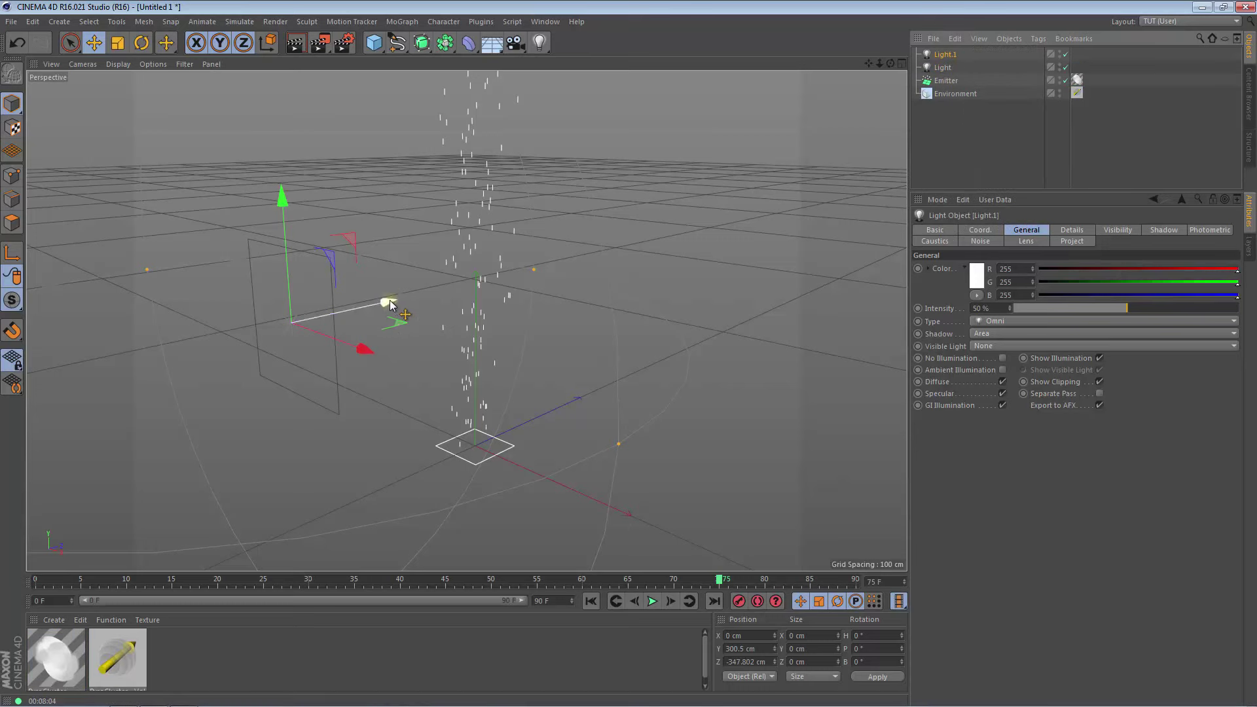
Move Light.1 high on the plume's right (Z 200.229 cm) and set its intensity to 20%.
mouse_move(389, 303)
left_mouse_down()
mouse_move(733, 279)
mouse_move(720, 263)
left_mouse_up()
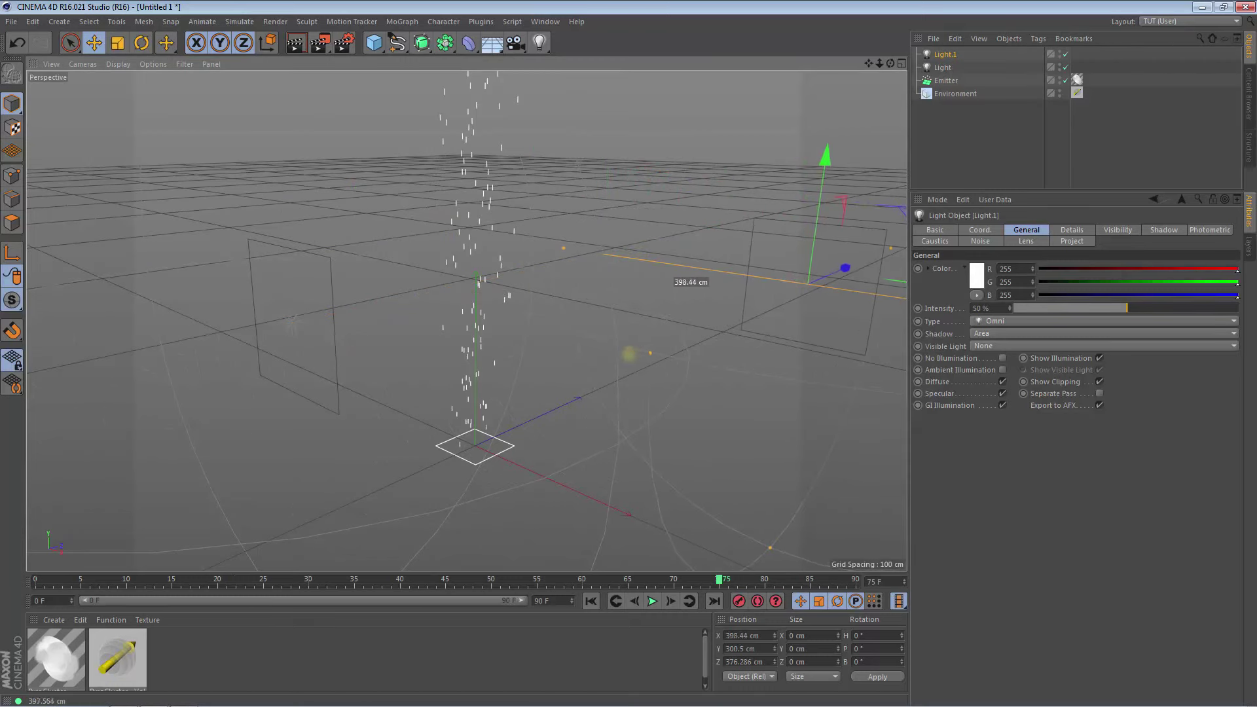
left_click_drag(829, 158, 840, 77)
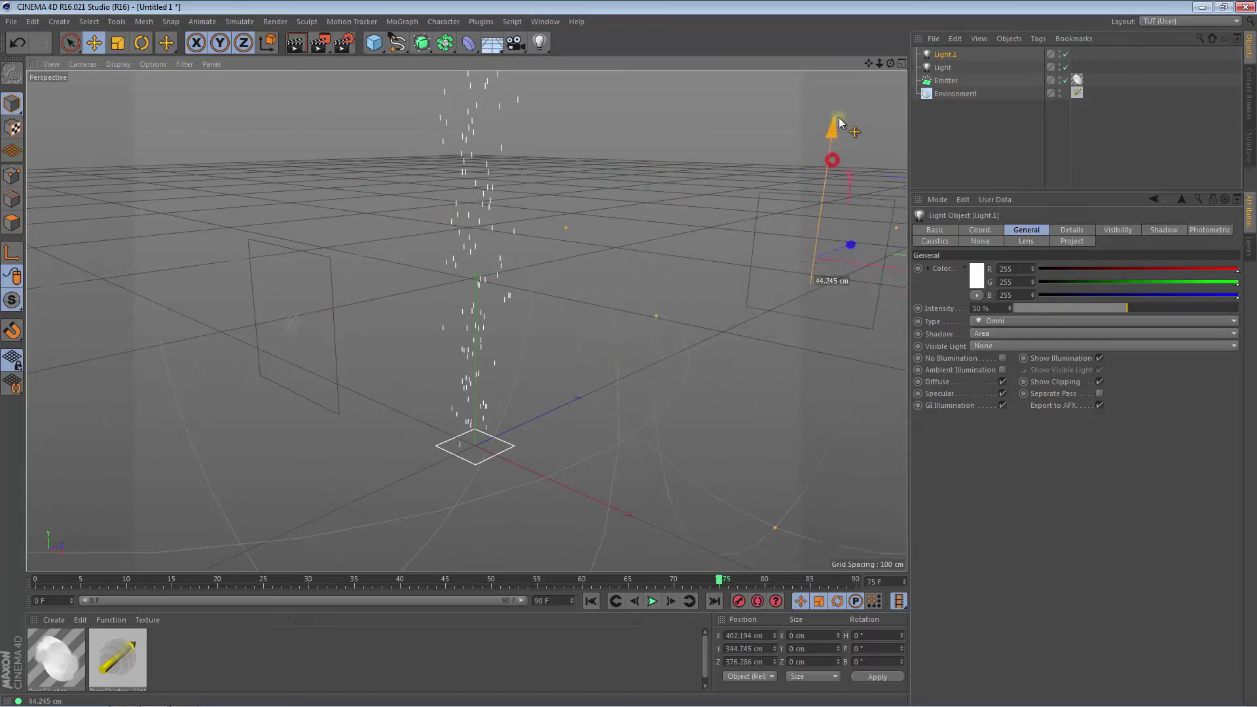
left_click_drag(861, 191, 837, 228)
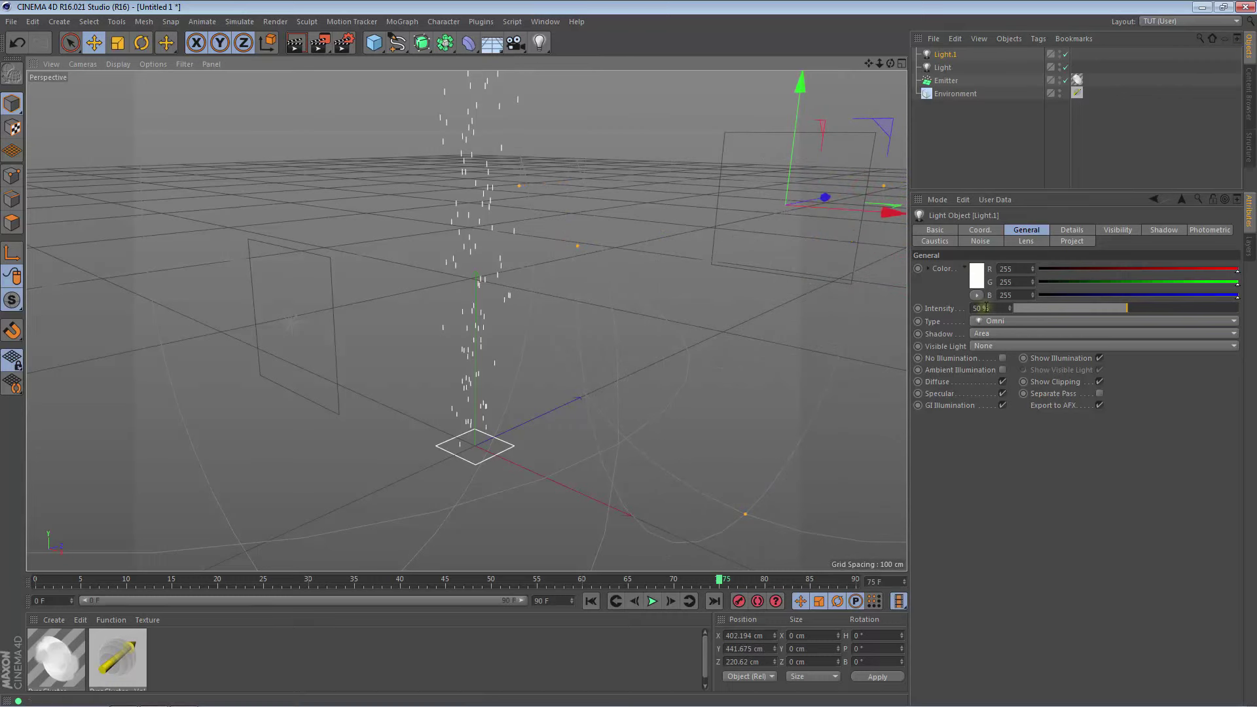
left_click_drag(1010, 310, 1008, 307)
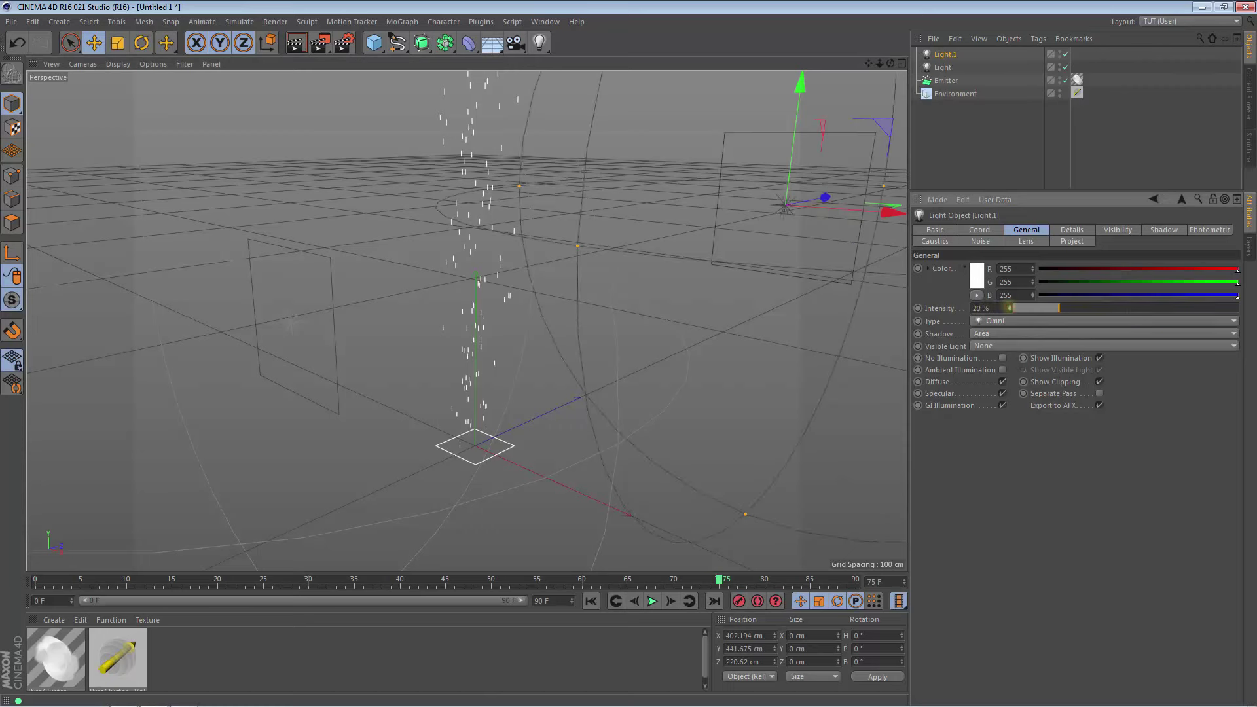
mouse_move(825, 197)
left_mouse_down()
mouse_move(819, 218)
mouse_move(843, 221)
left_mouse_up()
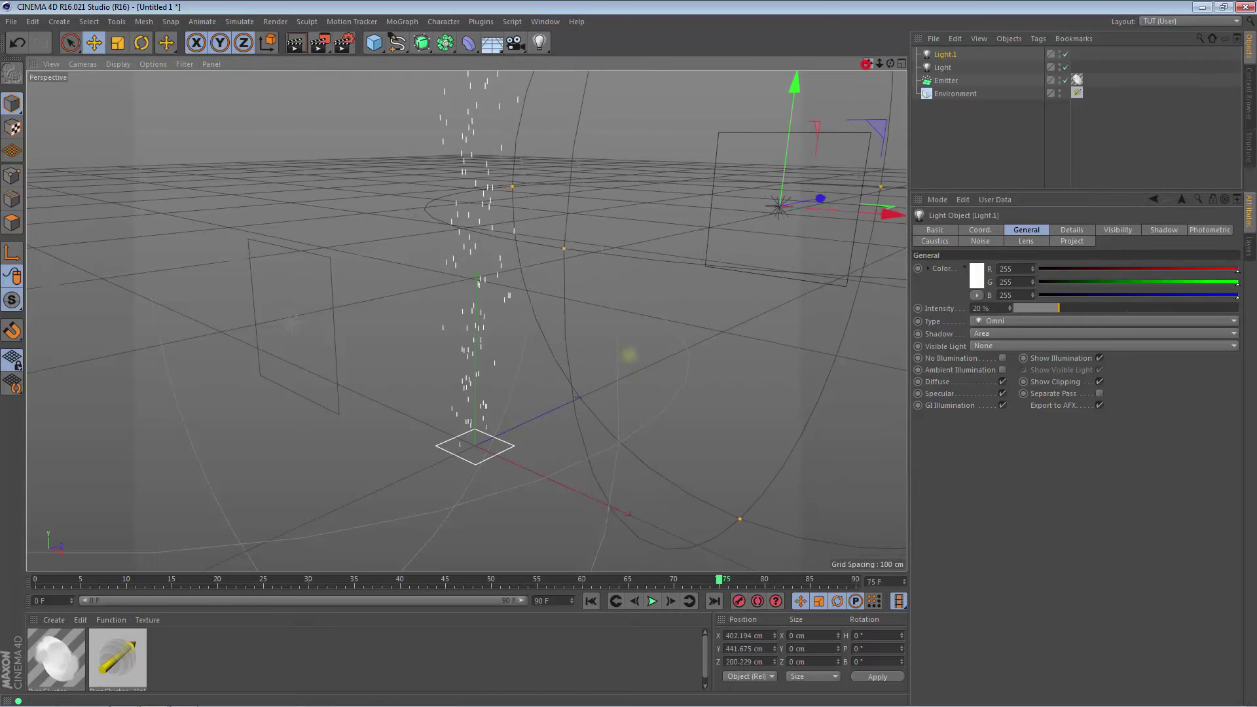
left_click_drag(867, 64, 891, 70)
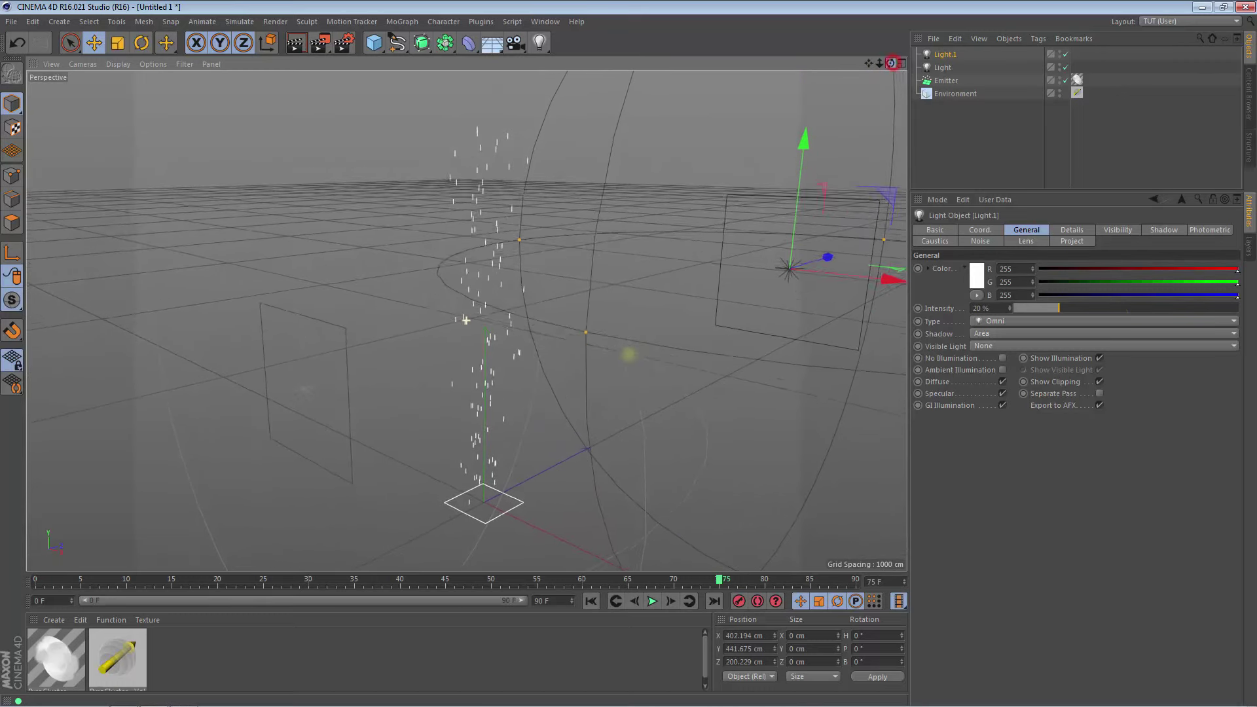
Replay the particles to about frame 86 and render a preview of the smoke lit by both lights.
left_click(591, 601)
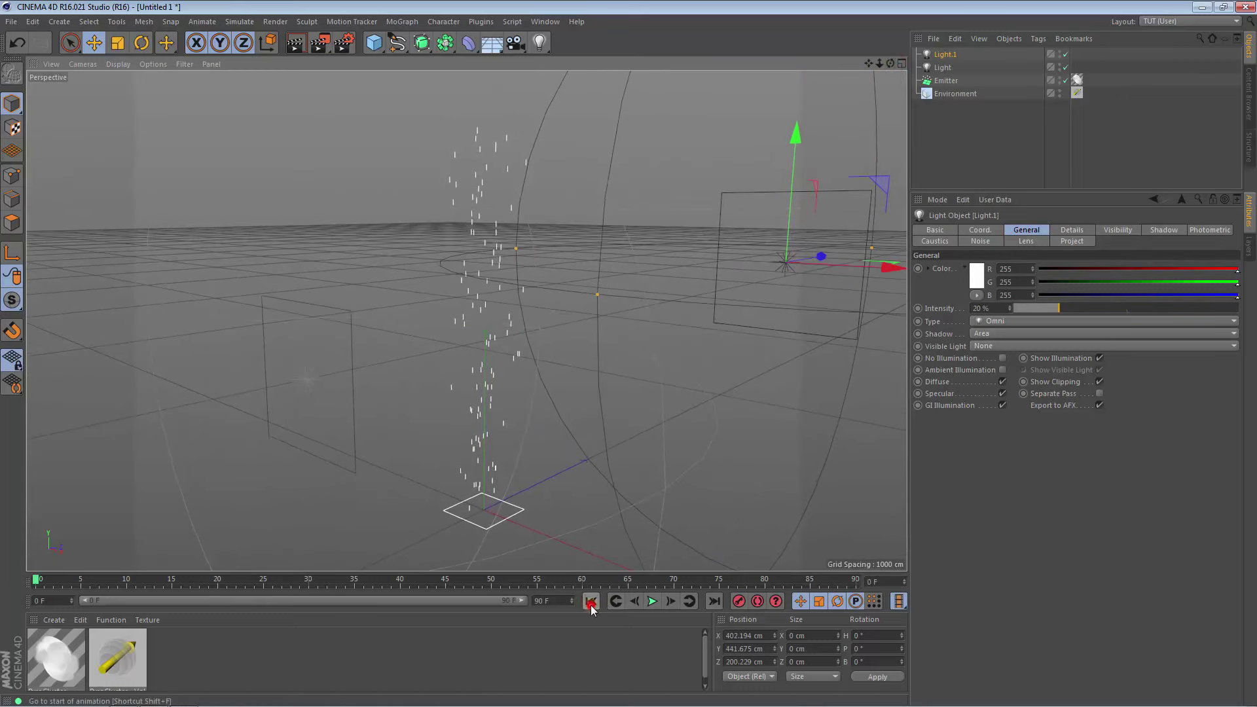
left_click(652, 601)
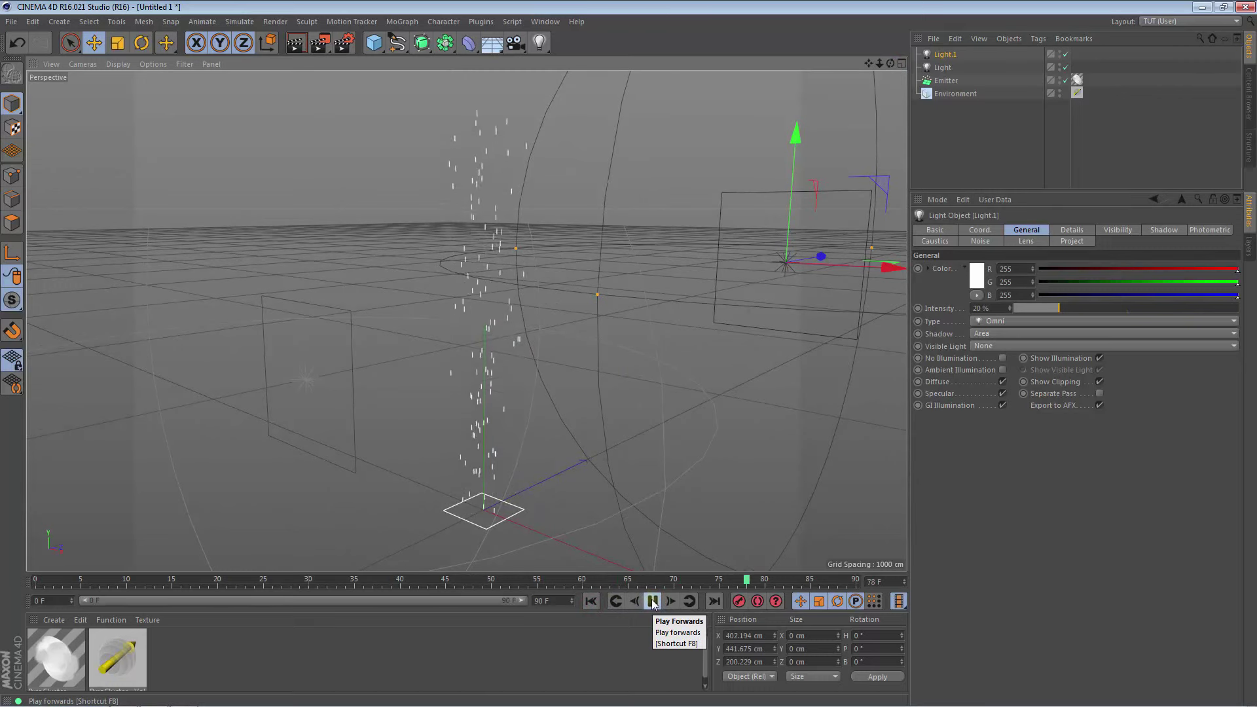
left_click(653, 601)
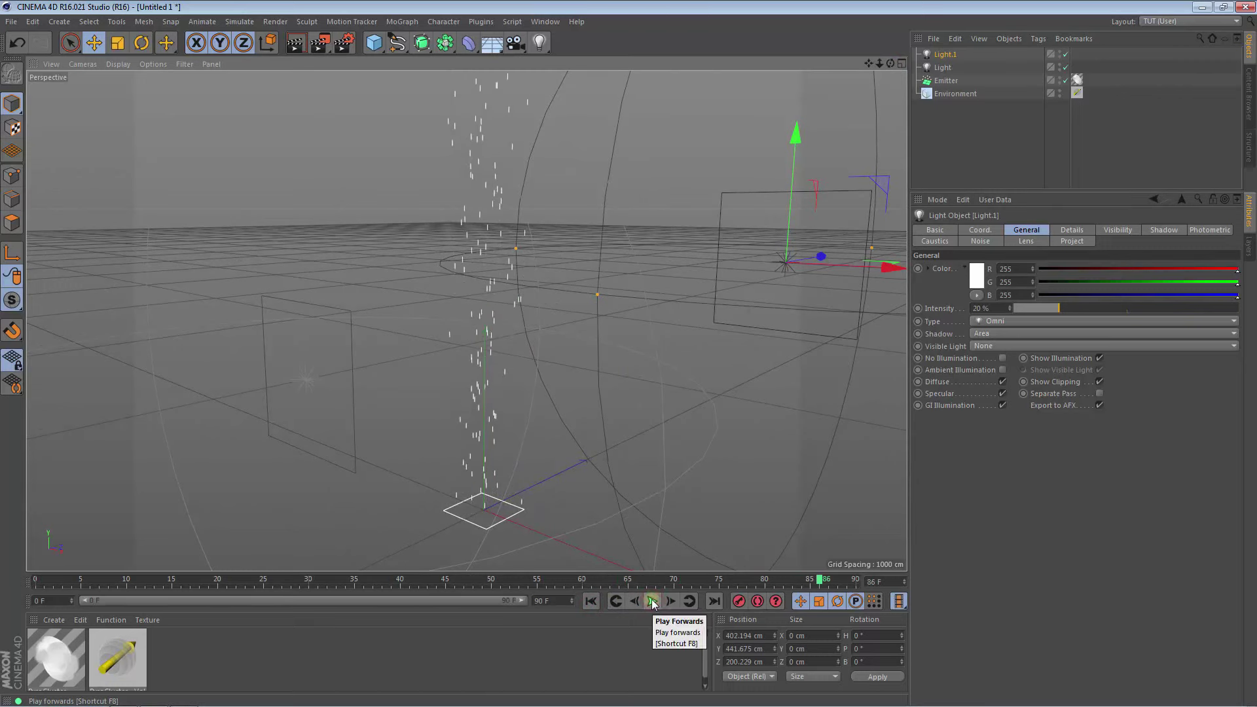
left_click(297, 43)
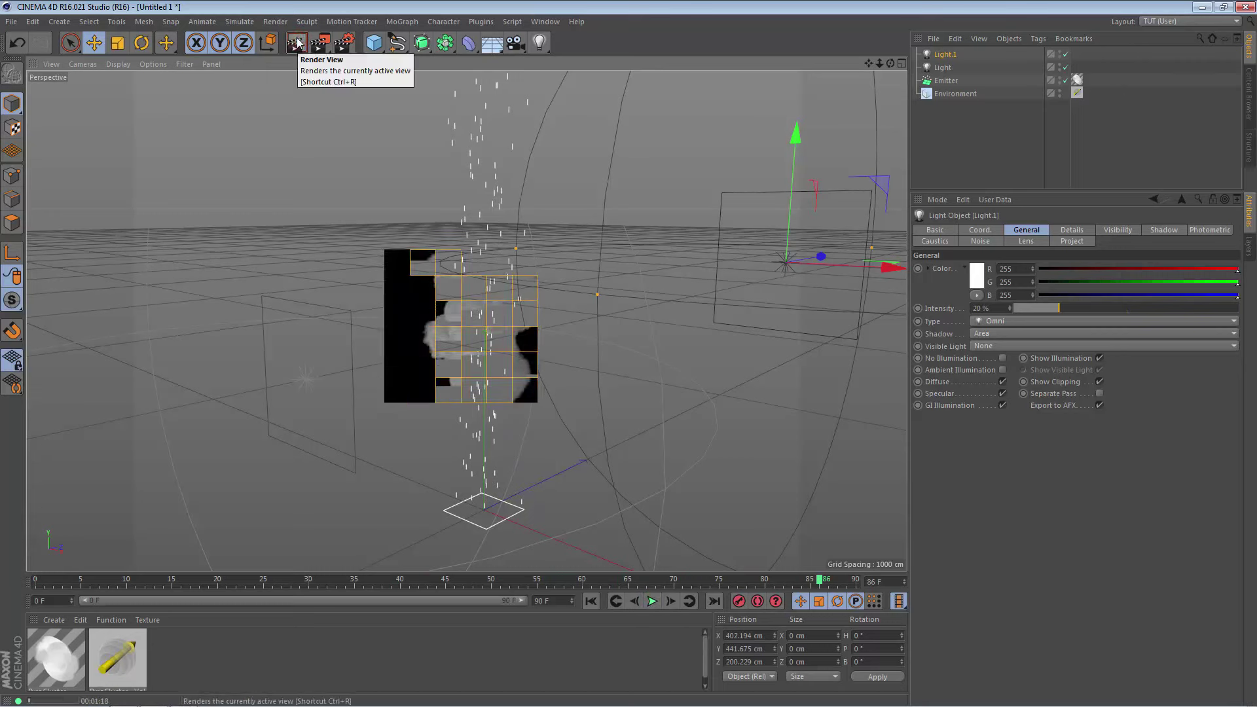